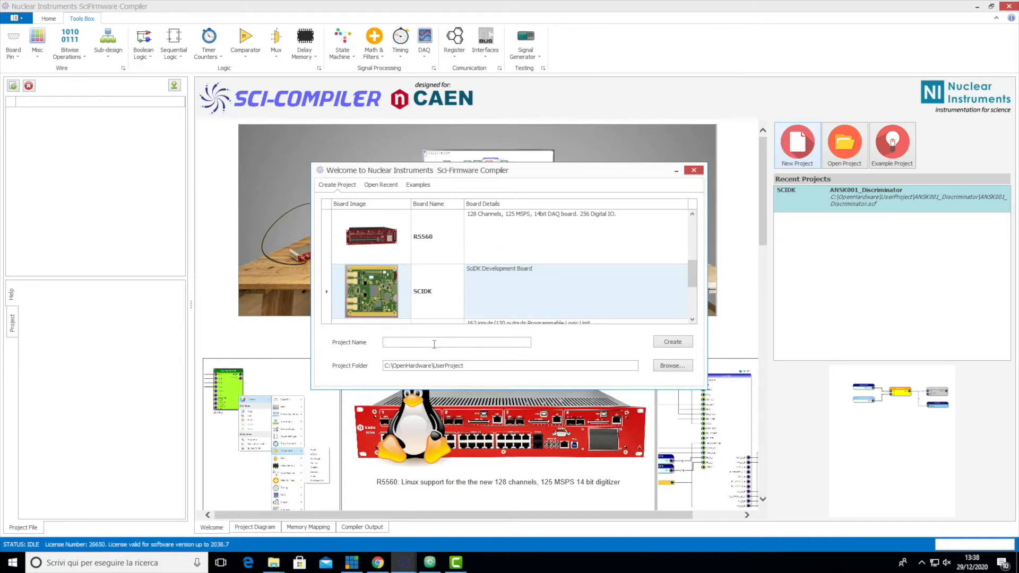
- Create a project named ANSK002_PgDiscriminator for the SCIDK board in the default project folder
{"action": "type", "text": "ANSK002_PgDiscriminator"}
{"action": "left_click", "coordinate": [672, 342]}
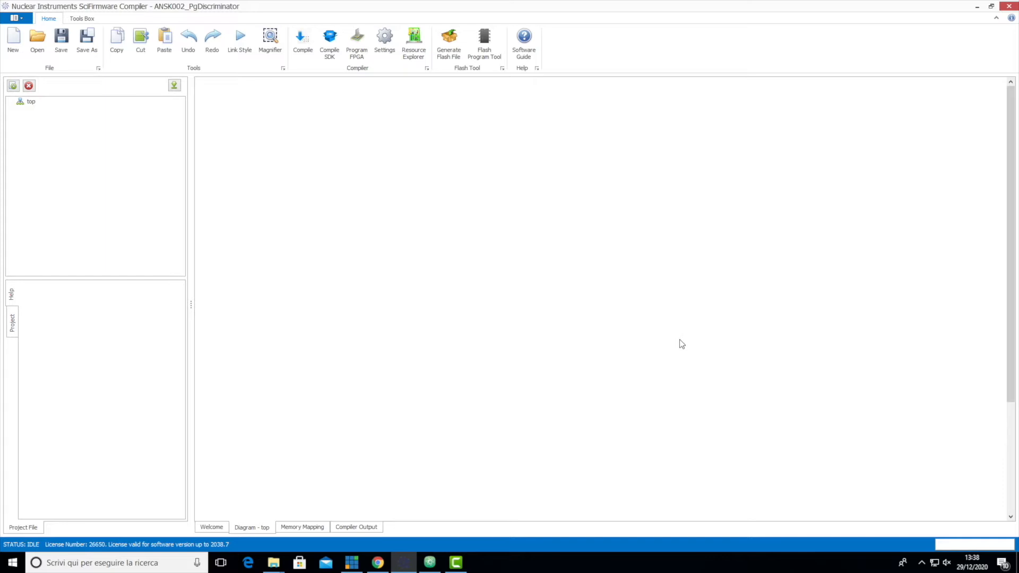
- Add an analog input pin for ADC_A_IN and place it in the upper-left area of the diagram
{"action": "right_click", "coordinate": [313, 167]}
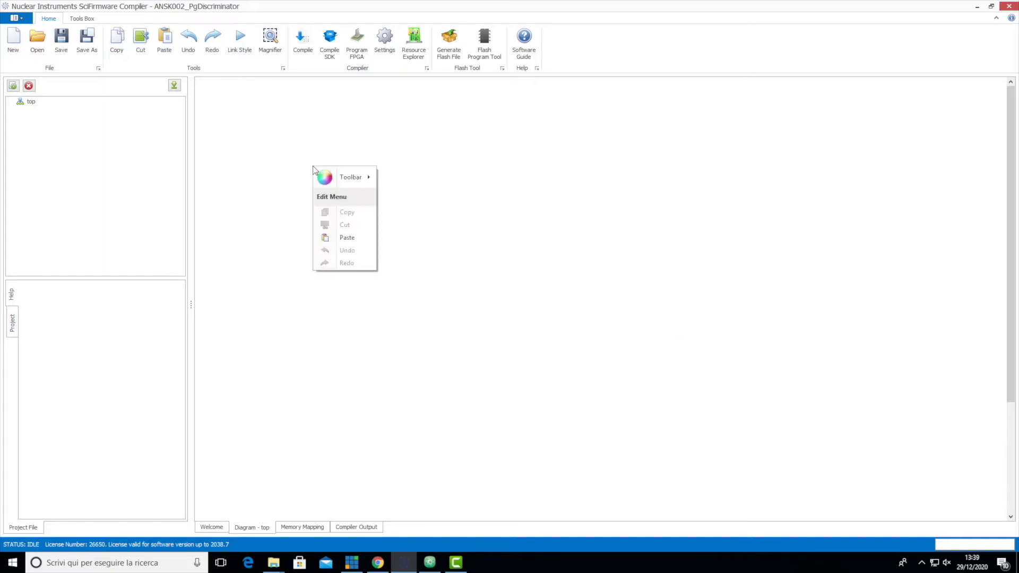
{"action": "mouse_move", "coordinate": [342, 177]}
{"action": "mouse_move", "coordinate": [422, 182]}
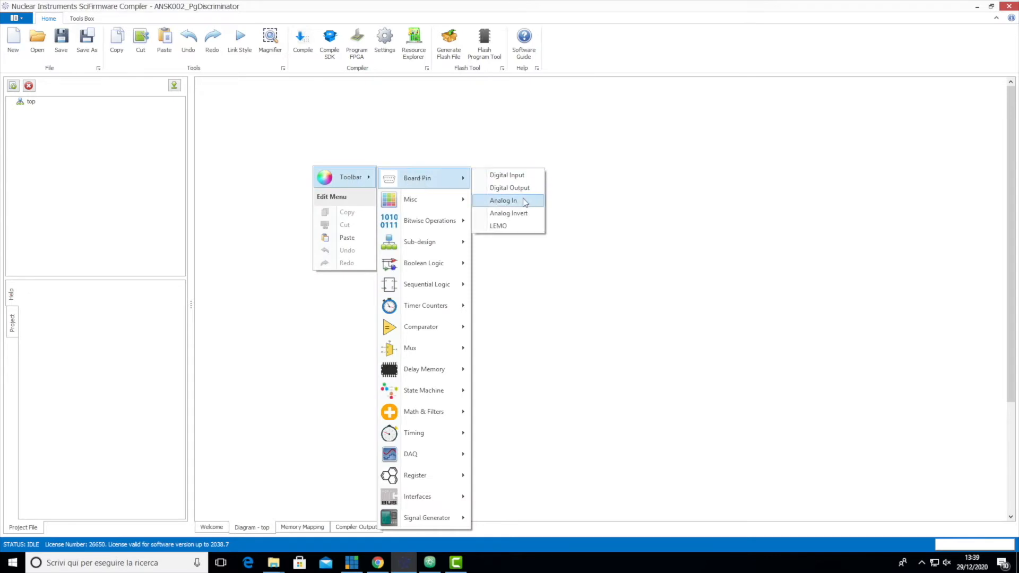
{"action": "left_click", "coordinate": [505, 200]}
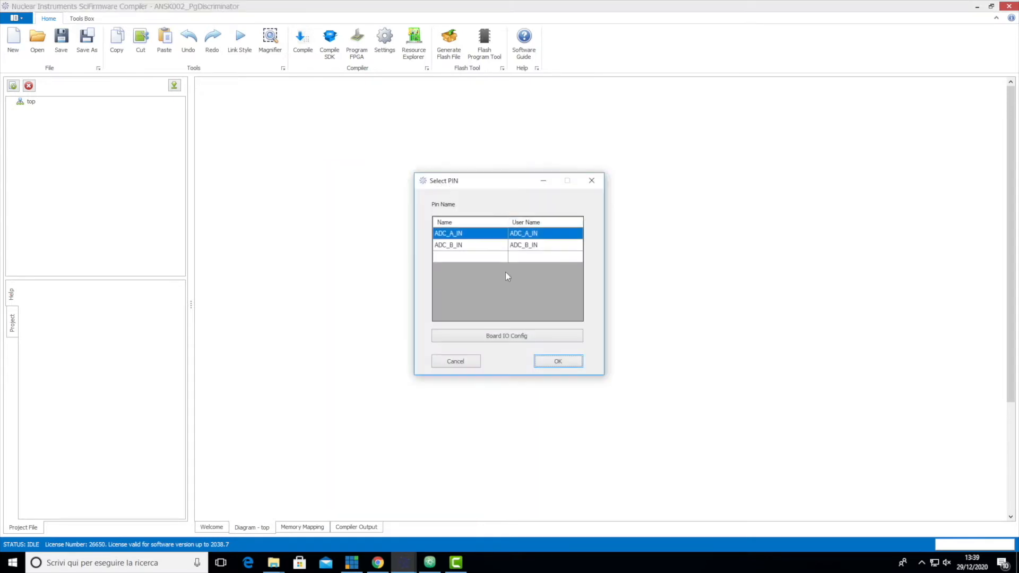
{"action": "left_click", "coordinate": [558, 361]}
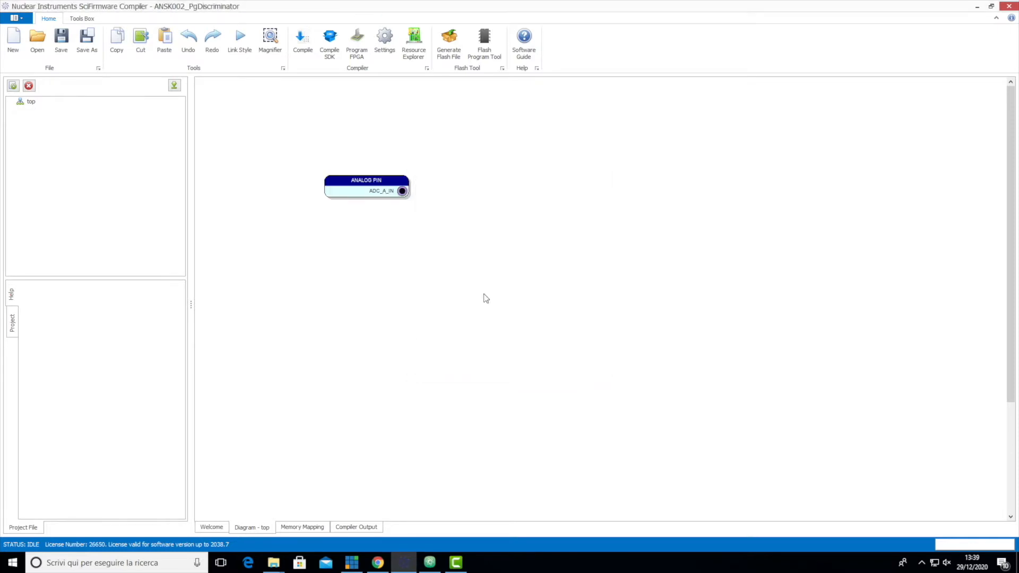
{"action": "left_click_drag", "start_coordinate": [370, 177], "coordinate": [330, 164]}
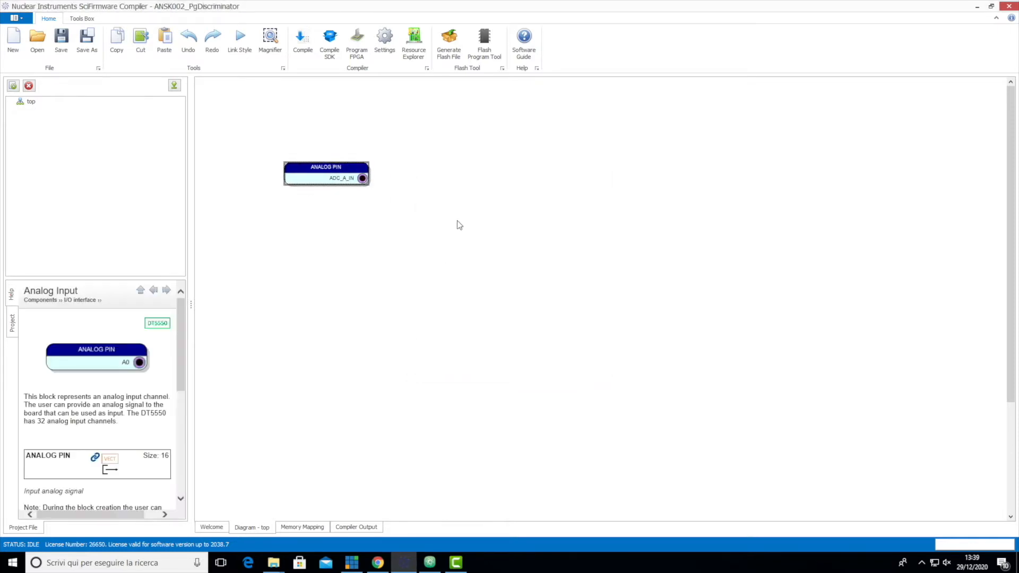
- Add a 16-bit unsigned GREATER comparator with its default settings and wire ADC_A_IN to its IN1
{"action": "right_click", "coordinate": [428, 213]}
{"action": "mouse_move", "coordinate": [448, 224]}
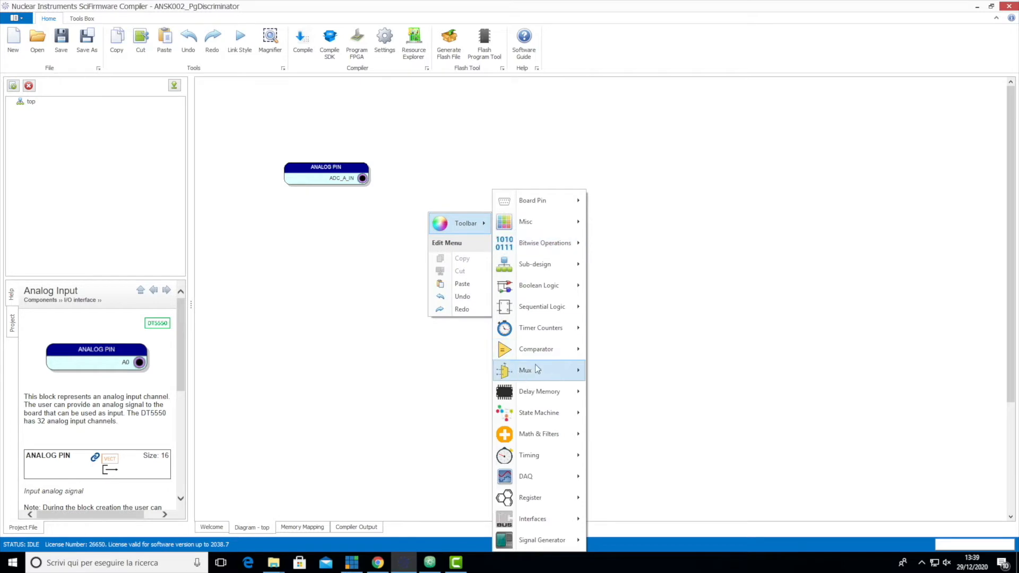
{"action": "mouse_move", "coordinate": [552, 353]}
{"action": "left_click", "coordinate": [650, 383]}
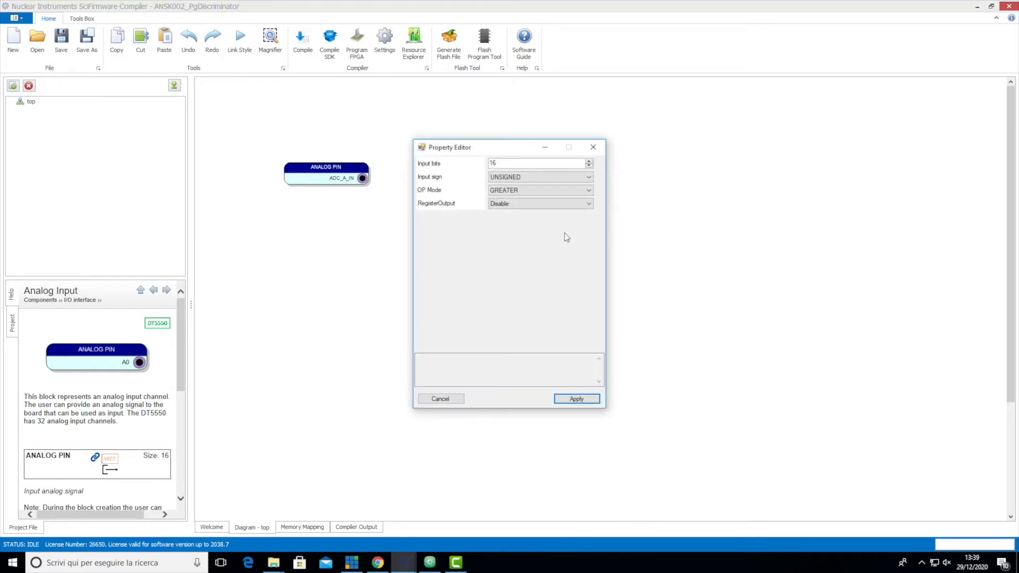
{"action": "left_click", "coordinate": [577, 399]}
{"action": "left_click_drag", "start_coordinate": [362, 178], "coordinate": [443, 242]}
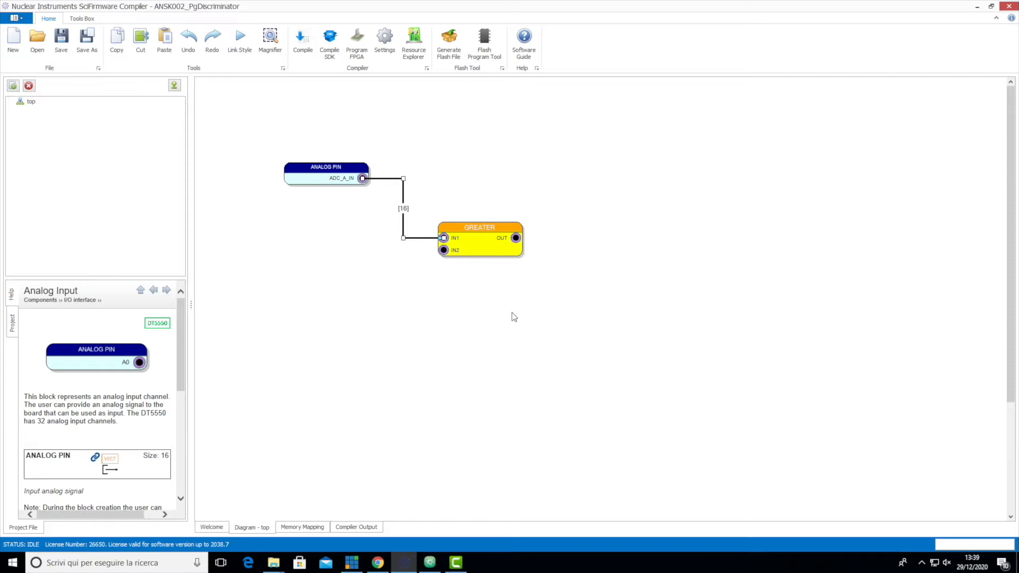
{"action": "left_click", "coordinate": [488, 286]}
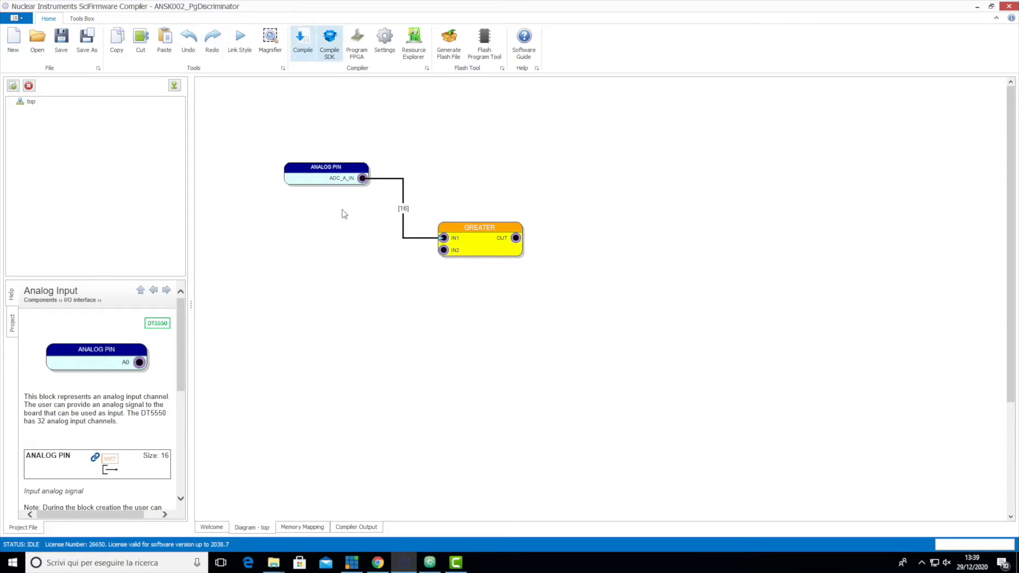
- Start a Register (Read) block below the analog pin and set its mode to Bit Vector with size 16
{"action": "right_click", "coordinate": [358, 274]}
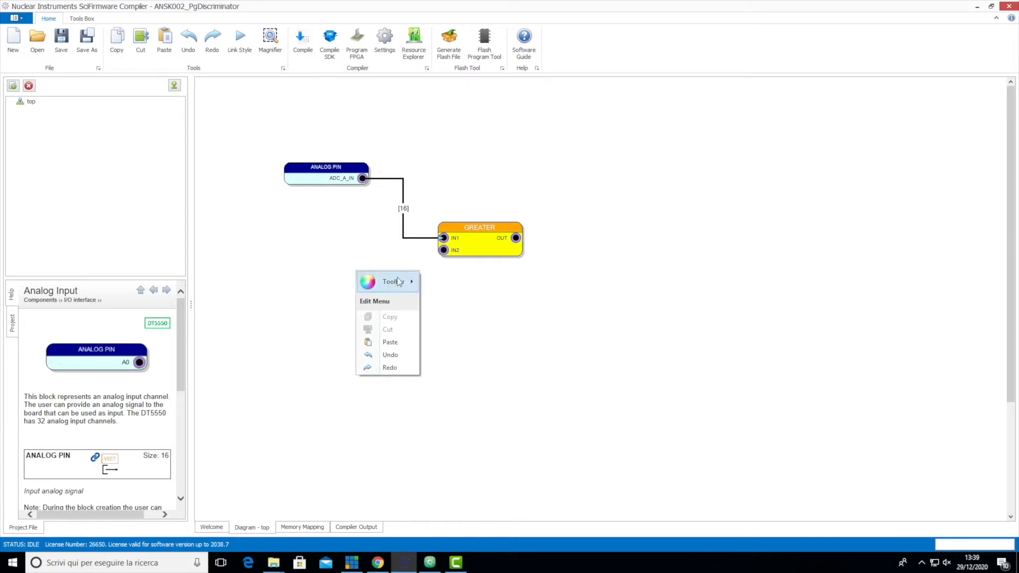
{"action": "mouse_move", "coordinate": [399, 281]}
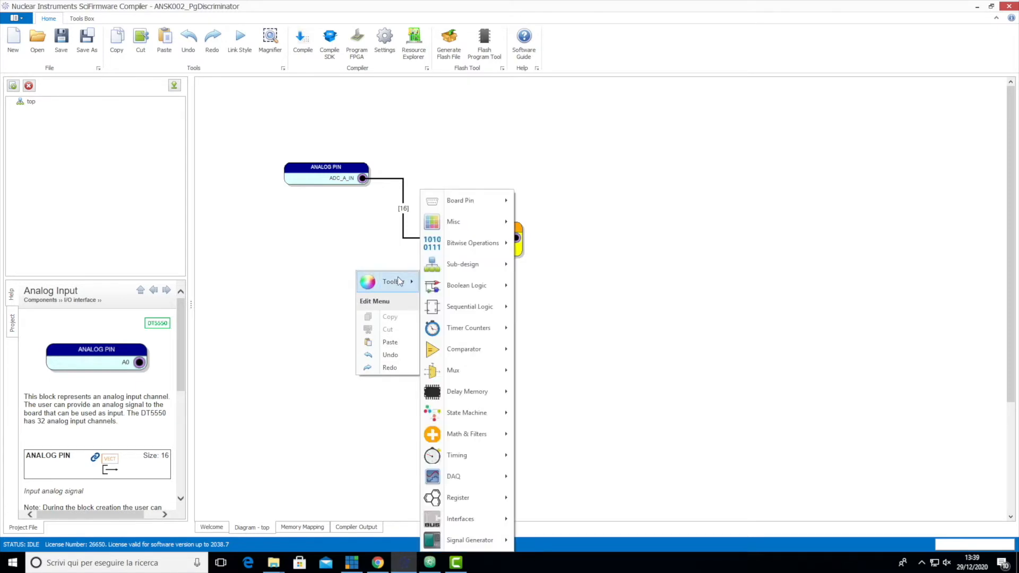
{"action": "mouse_move", "coordinate": [469, 525]}
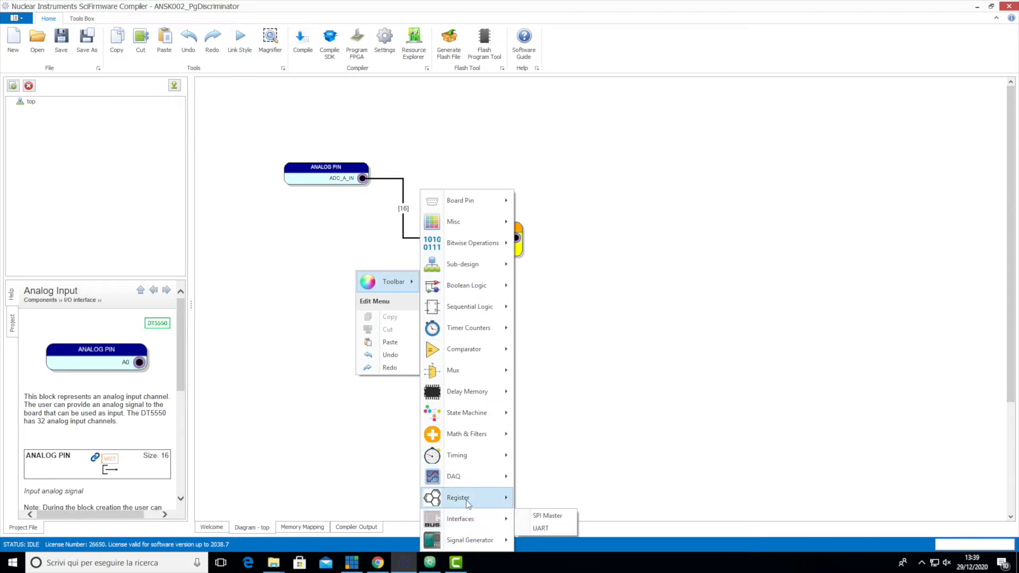
{"action": "mouse_move", "coordinate": [493, 501]}
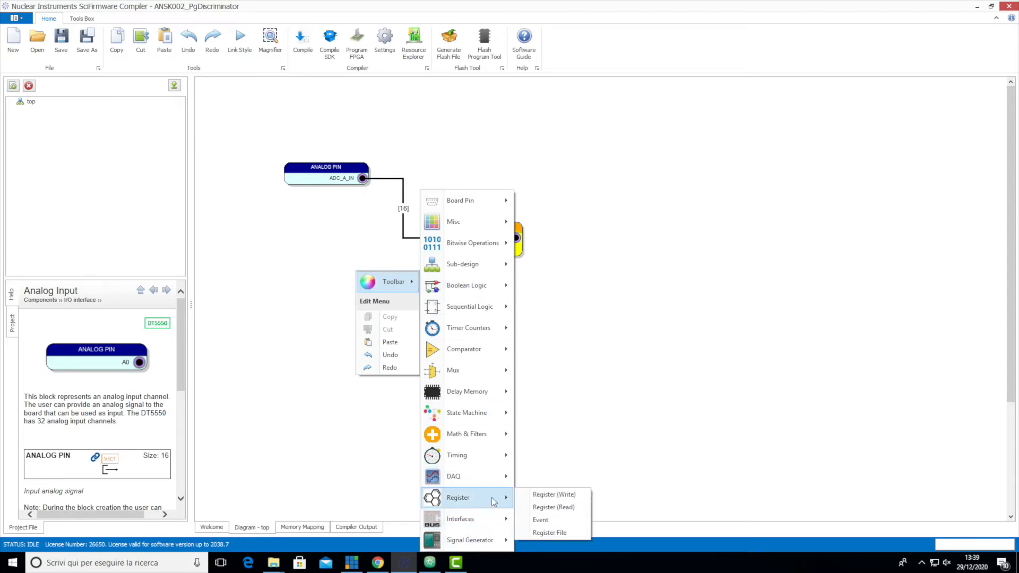
{"action": "left_click", "coordinate": [569, 508]}
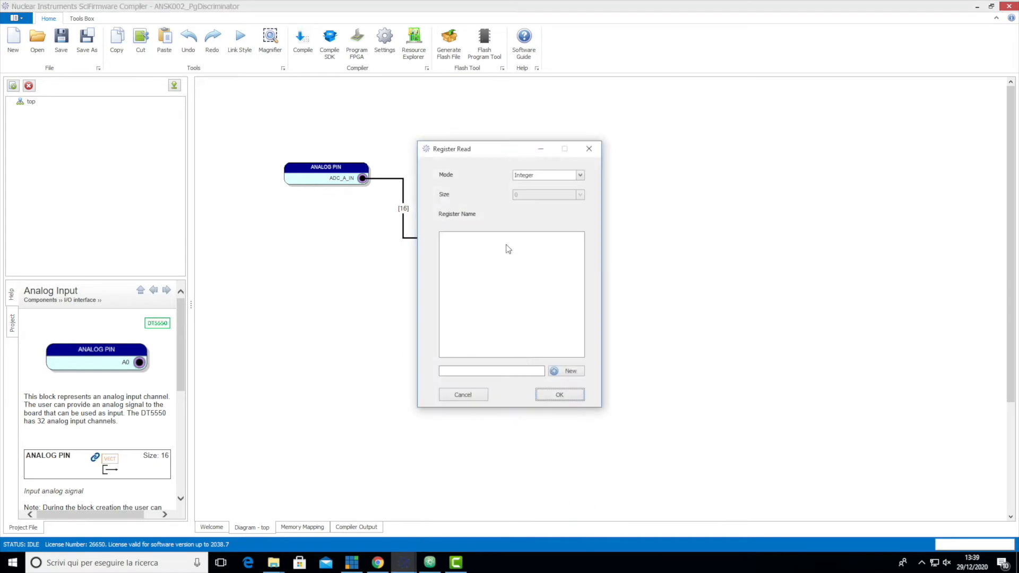
{"action": "left_click", "coordinate": [537, 176]}
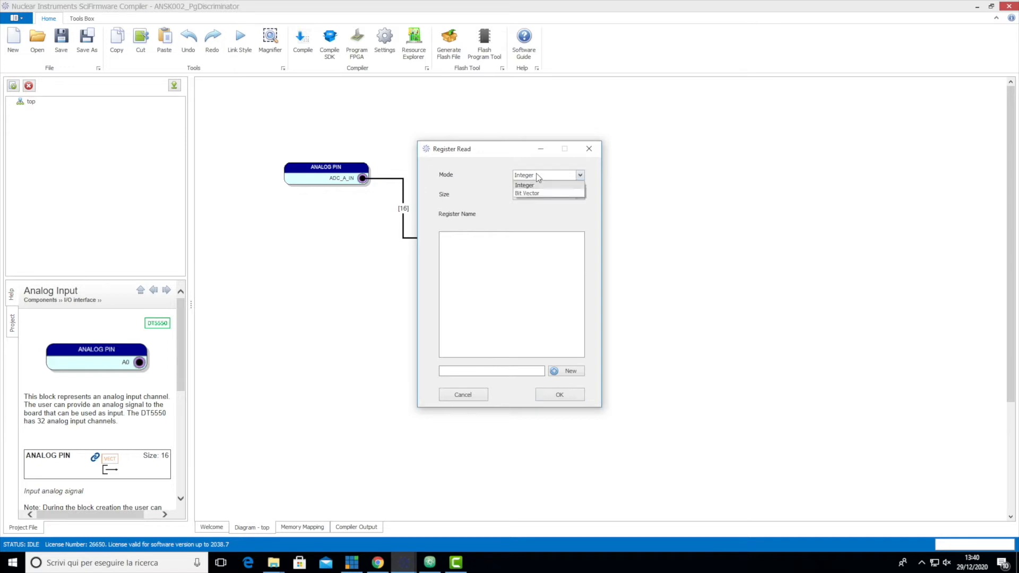
{"action": "left_click", "coordinate": [540, 192]}
{"action": "left_click", "coordinate": [524, 197]}
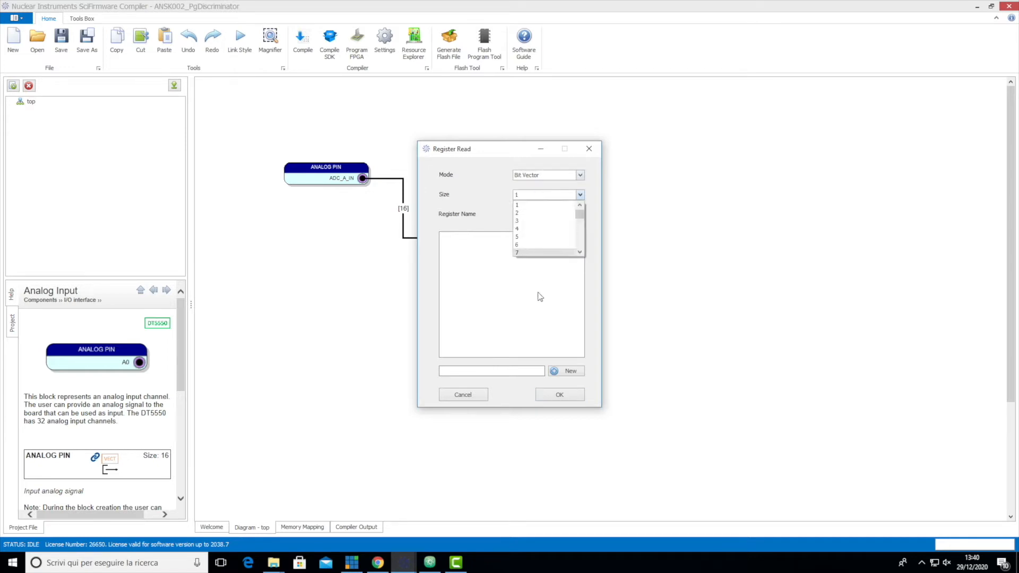
{"action": "scroll", "coordinate": [530, 246], "scroll_direction": "down", "scroll_amount": 3}
{"action": "scroll", "coordinate": [533, 243], "scroll_direction": "down", "scroll_amount": 1}
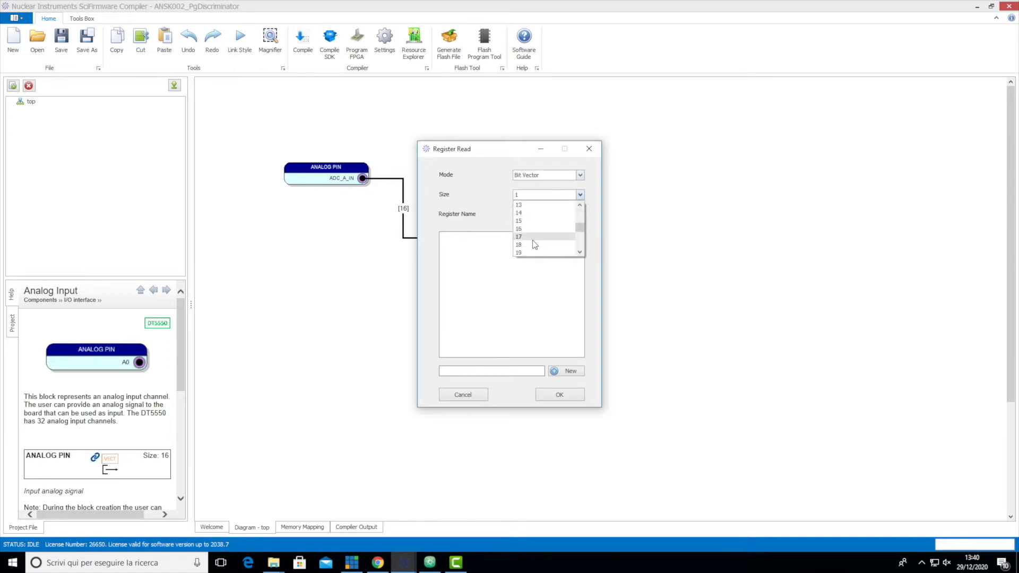
{"action": "left_click", "coordinate": [529, 229]}
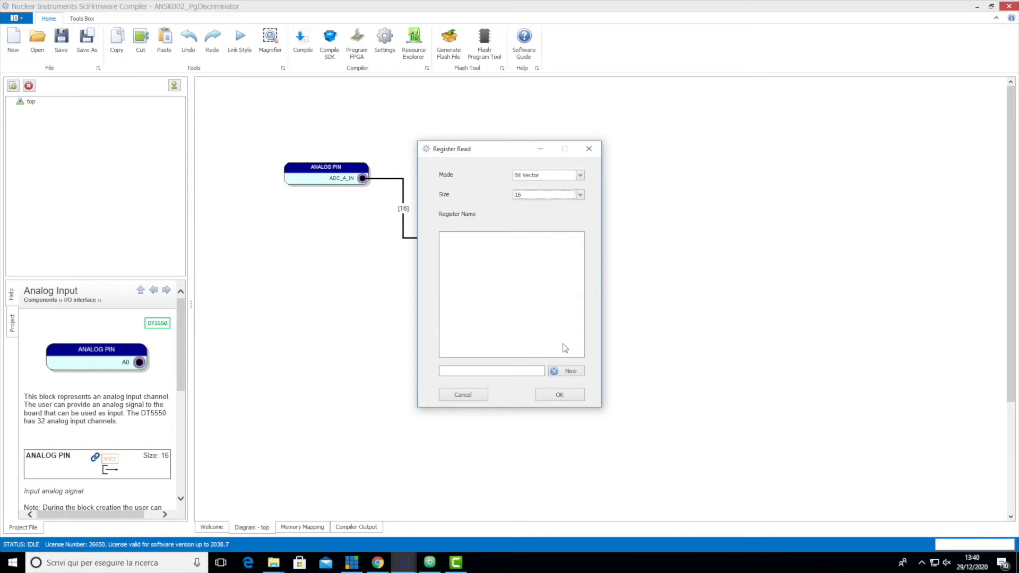
- Create a register named thrs for the block, insert it, and wire its thrs output to the comparator's IN2
{"action": "left_click", "coordinate": [489, 370]}
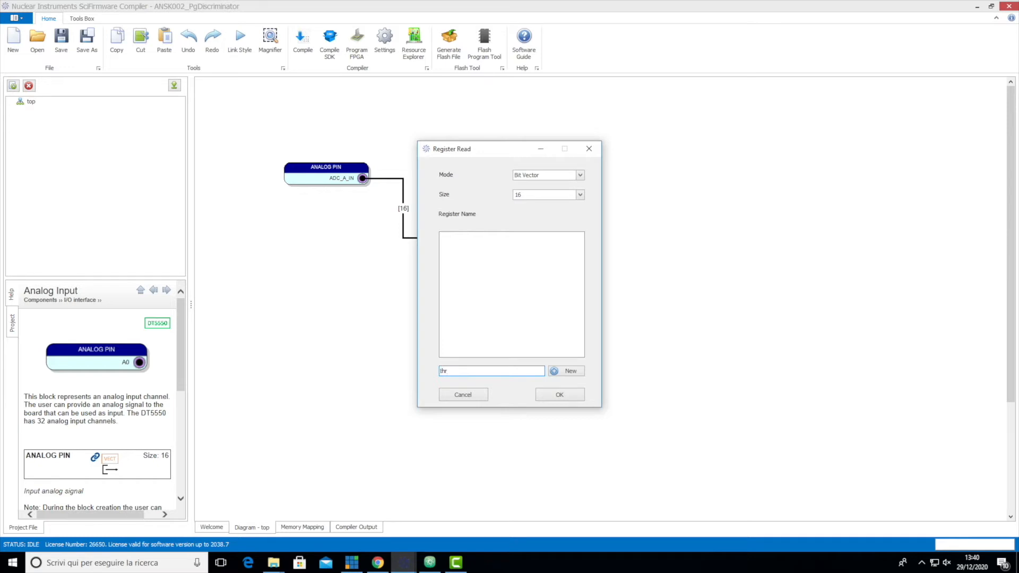
{"action": "type", "text": "thrs"}
{"action": "left_click", "coordinate": [570, 371]}
{"action": "left_click", "coordinate": [452, 237]}
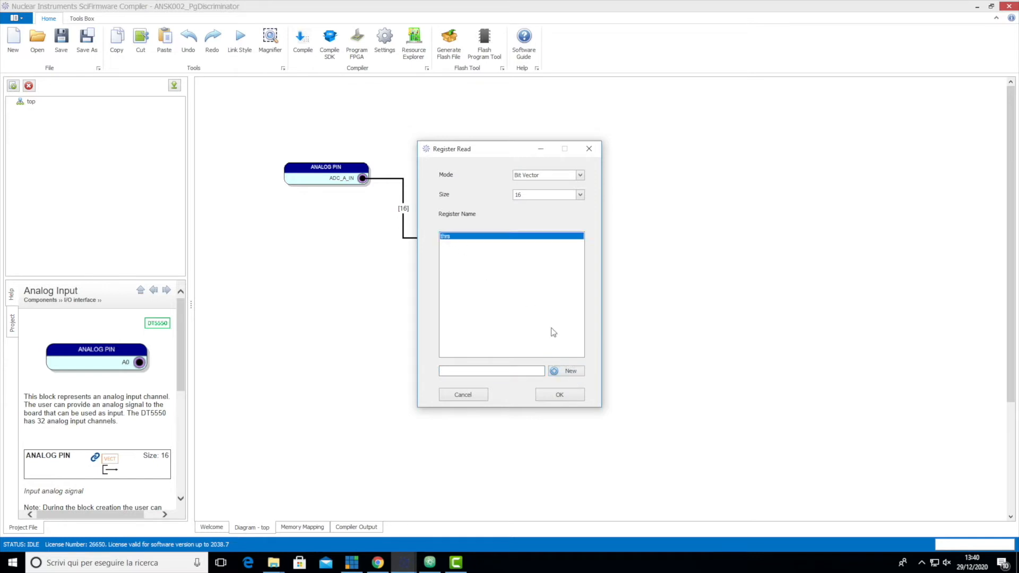
{"action": "left_click", "coordinate": [559, 395]}
{"action": "left_click_drag", "start_coordinate": [430, 287], "coordinate": [443, 250]}
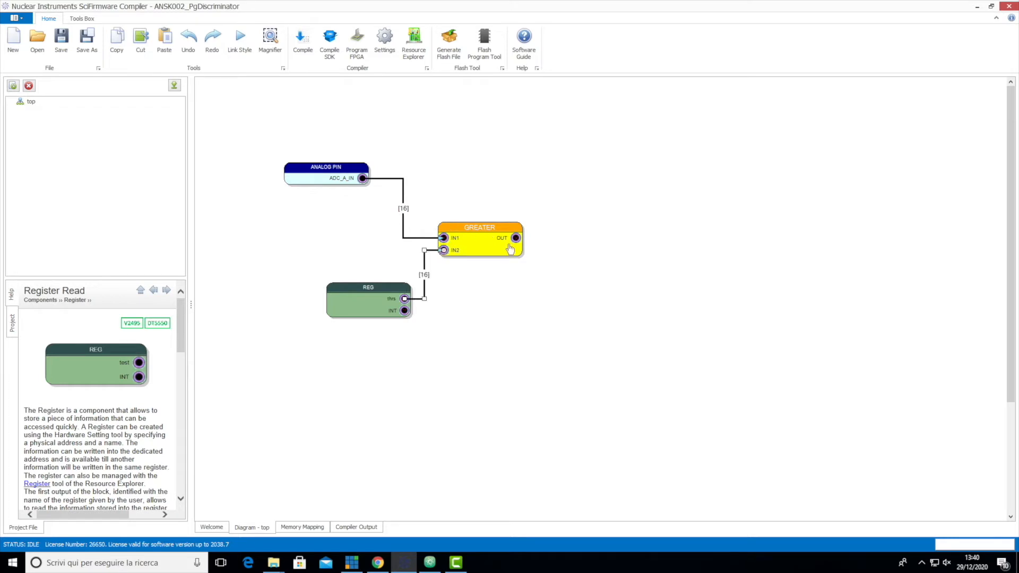
- Add a LEMO block for pin LEMO_0 and wire the comparator's output to its IN A
{"action": "right_click", "coordinate": [558, 278]}
{"action": "mouse_move", "coordinate": [597, 291]}
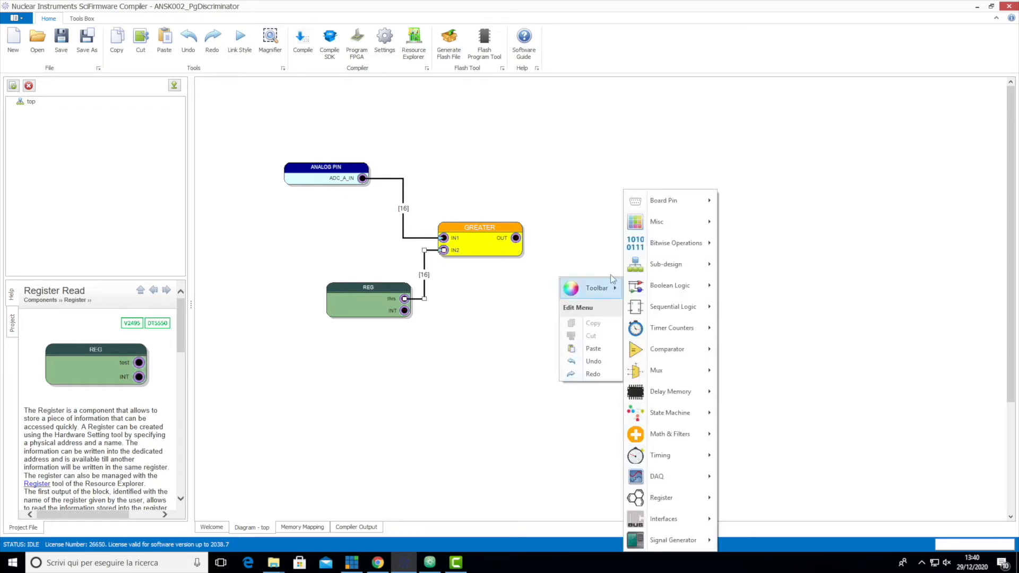
{"action": "mouse_move", "coordinate": [659, 206]}
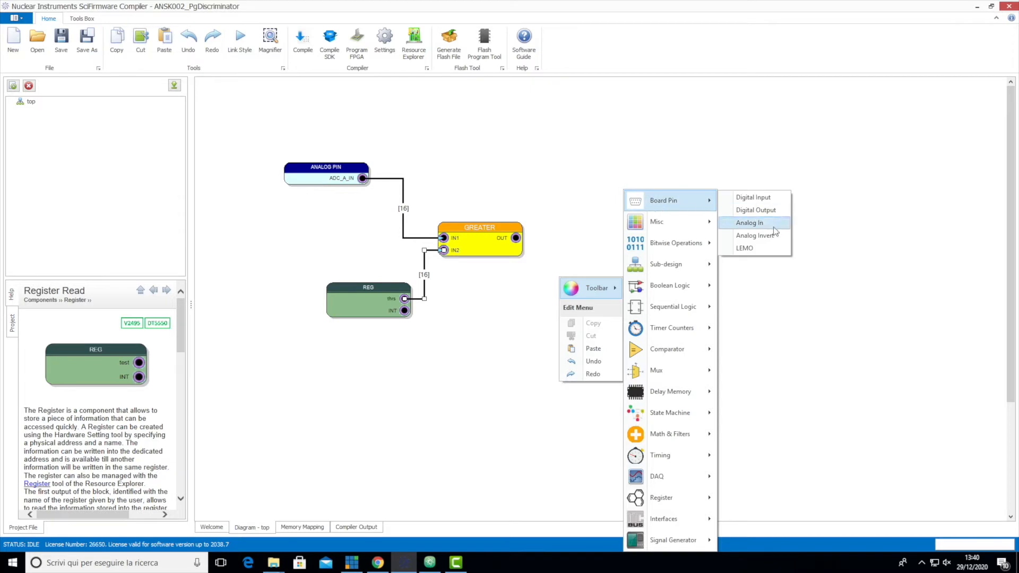
{"action": "left_click", "coordinate": [767, 247]}
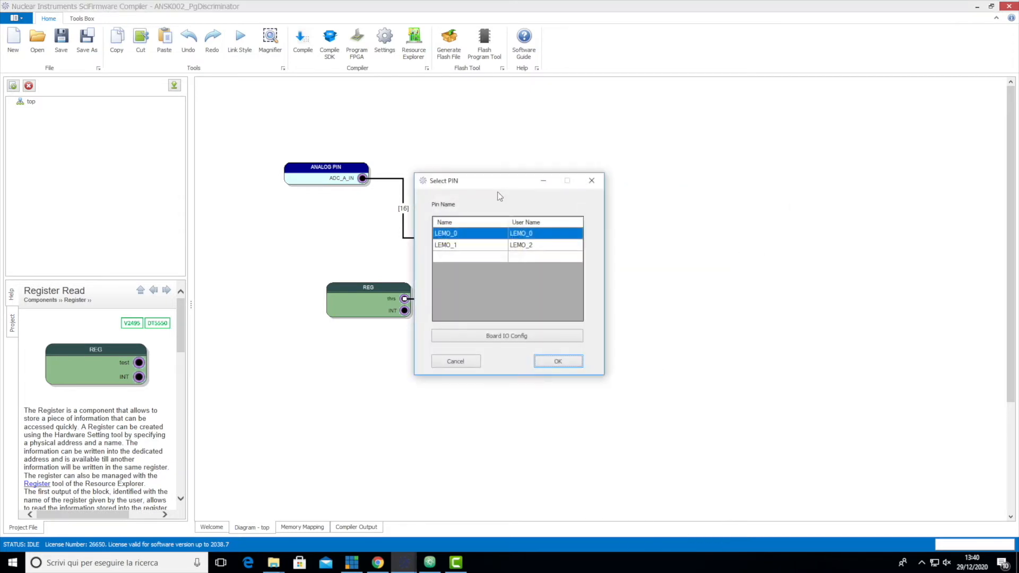
{"action": "left_click", "coordinate": [557, 362]}
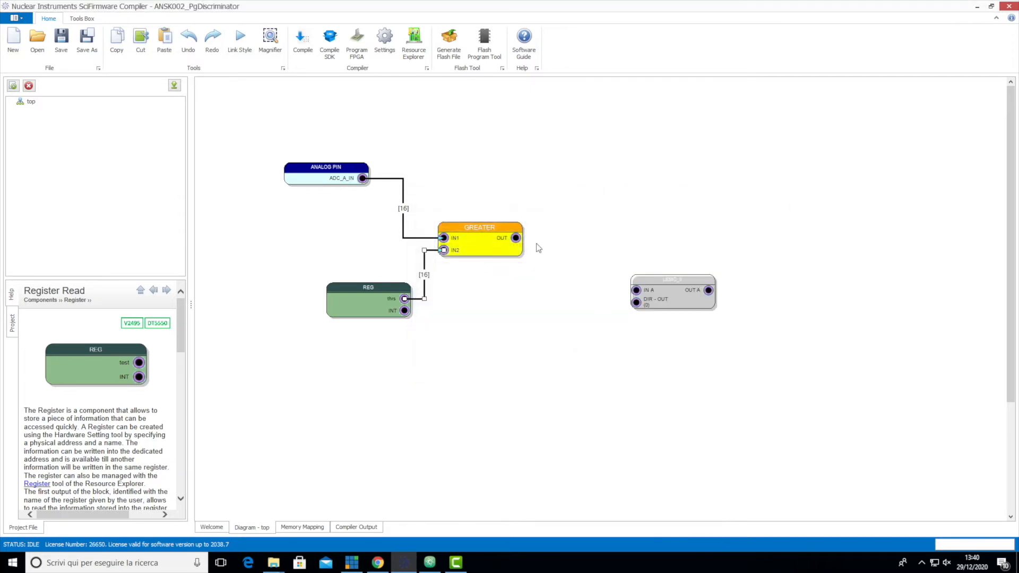
{"action": "left_click_drag", "start_coordinate": [516, 238], "coordinate": [637, 292]}
{"action": "left_click", "coordinate": [564, 325]}
- Add a digital output pin for LED_0 below the LEMO block and wire the comparator's output to it
{"action": "right_click", "coordinate": [615, 341]}
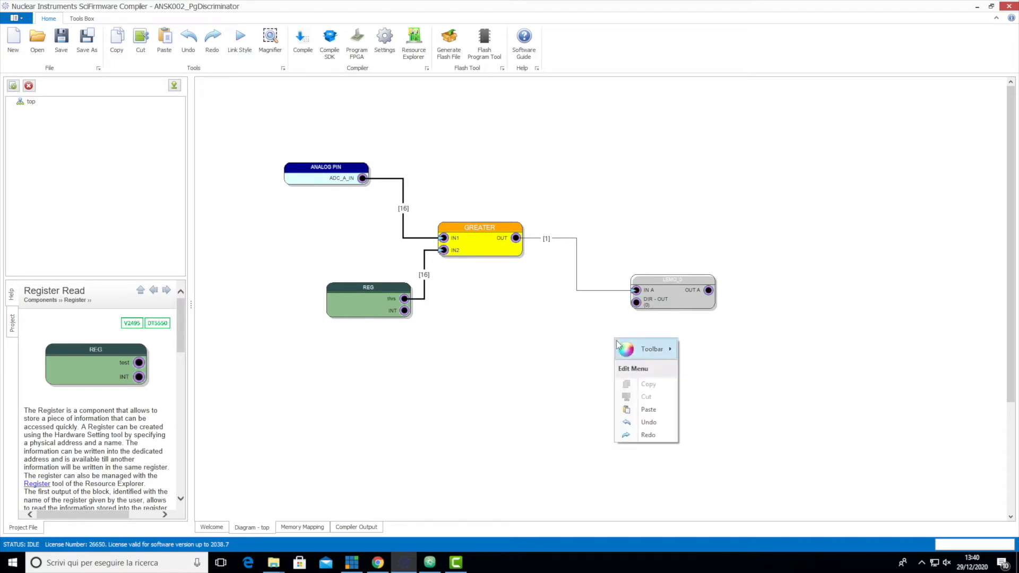
{"action": "mouse_move", "coordinate": [651, 349]}
{"action": "mouse_move", "coordinate": [732, 200]}
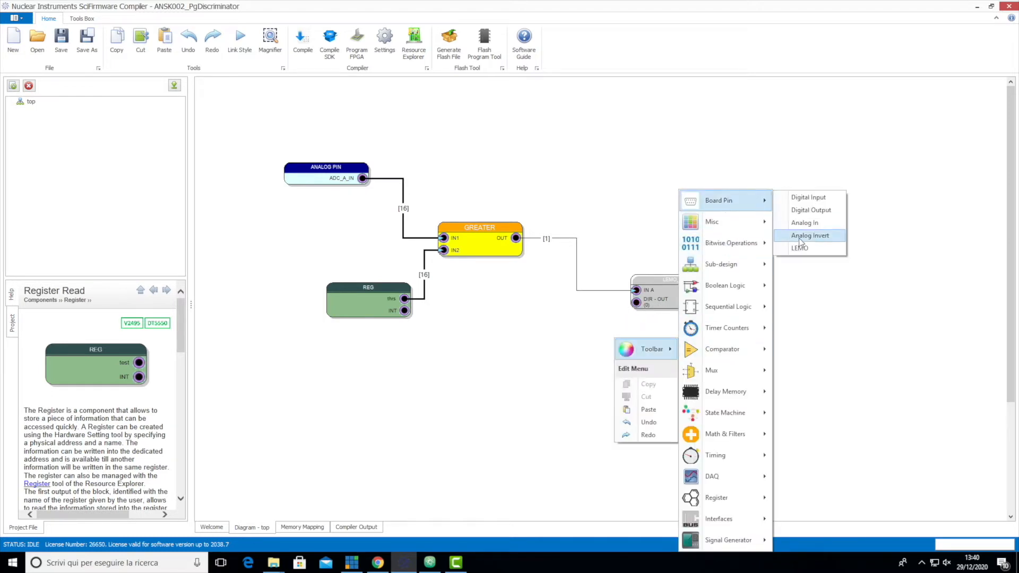
{"action": "left_click", "coordinate": [811, 210]}
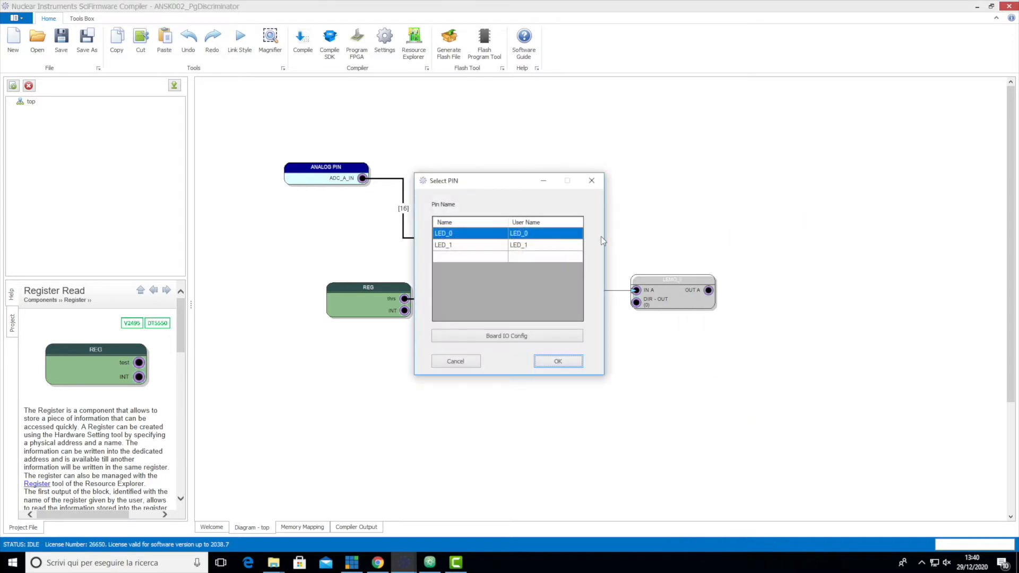
{"action": "left_click", "coordinate": [574, 361]}
{"action": "left_click_drag", "start_coordinate": [517, 238], "coordinate": [630, 363]}
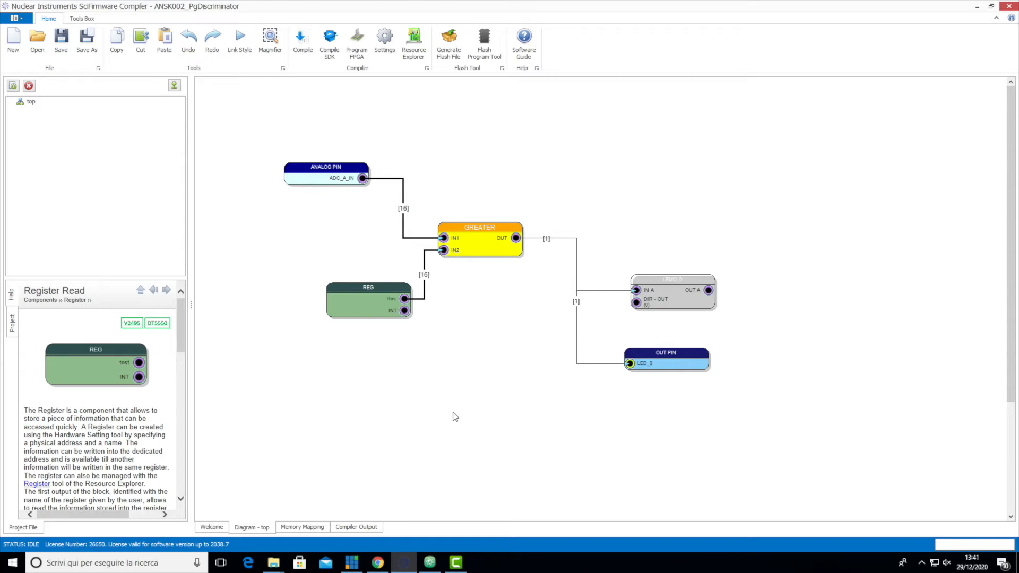
- Refresh the project's memory mapping and automatically assign the register addresses
{"action": "left_click", "coordinate": [310, 528]}
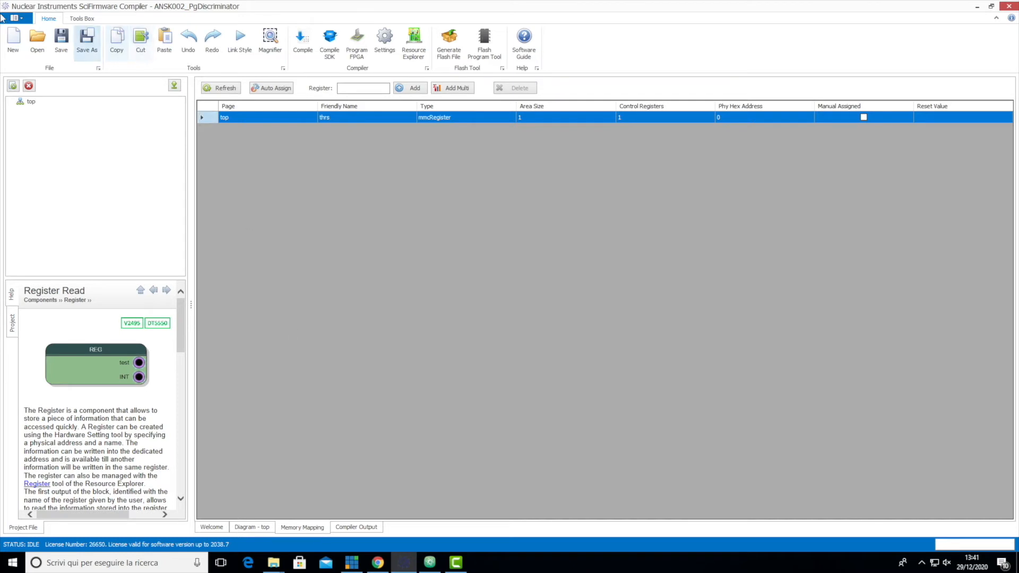
{"action": "left_click", "coordinate": [221, 88]}
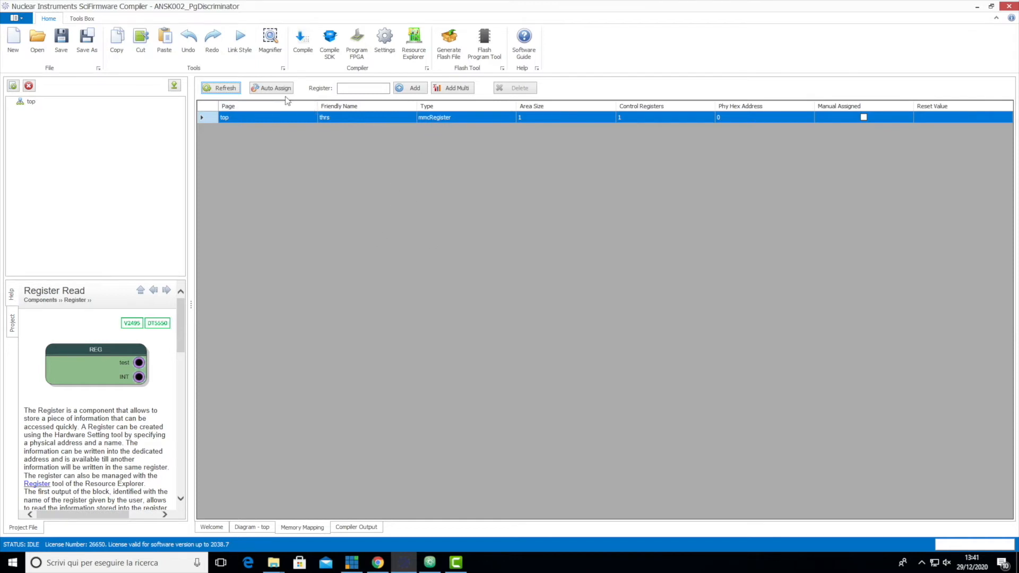
{"action": "left_click", "coordinate": [274, 90]}
- Compile the project with the output results cleaned up first, and generate its flash file
{"action": "left_click", "coordinate": [302, 44]}
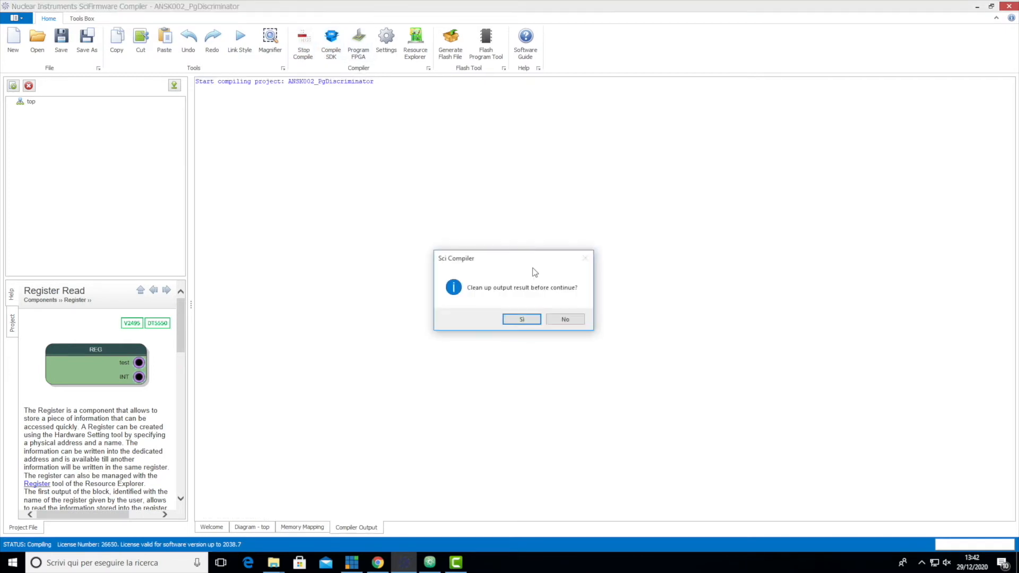
{"action": "left_click", "coordinate": [523, 319]}
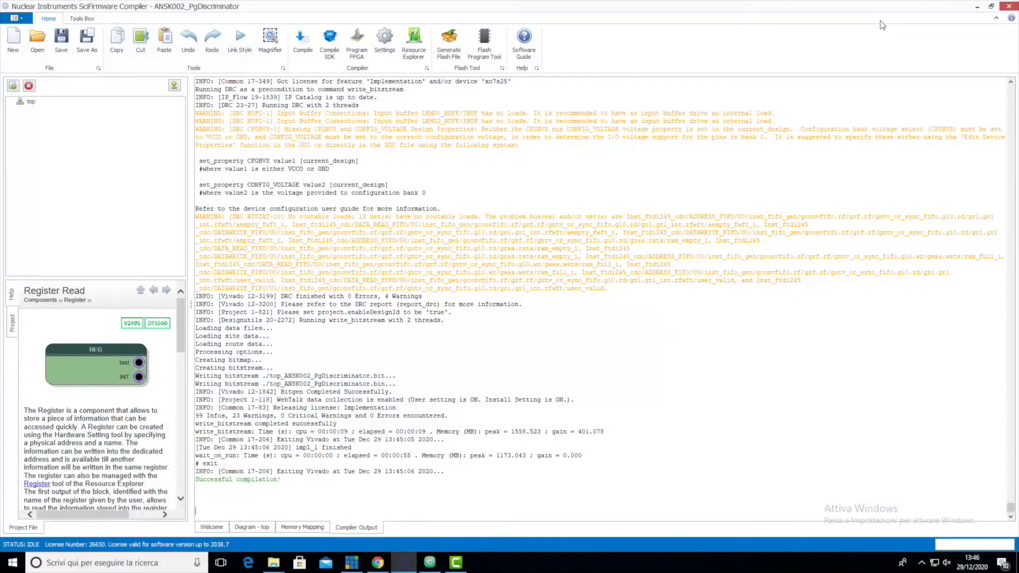
{"action": "left_click", "coordinate": [447, 45]}
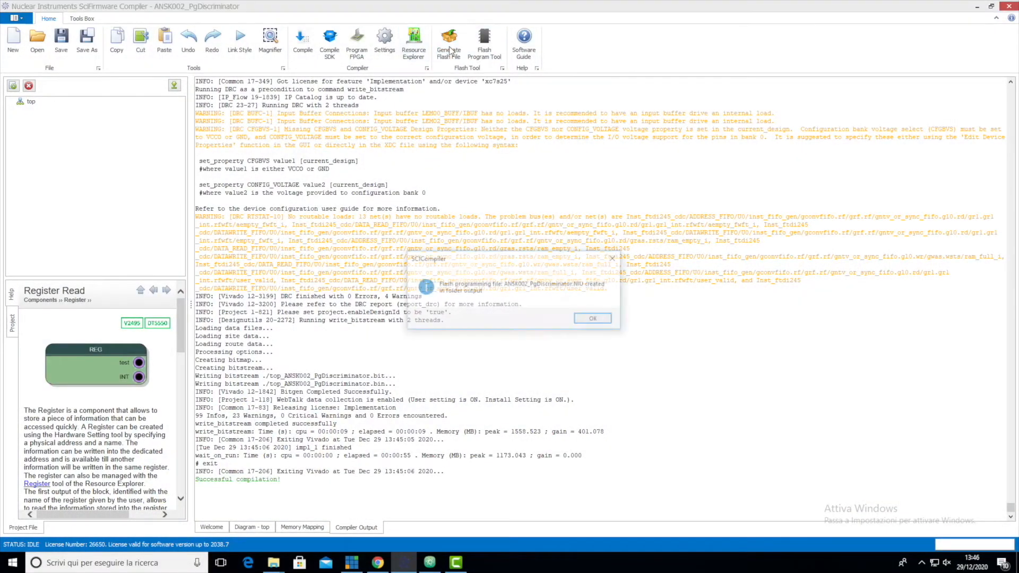
- Program the generated ANSK002_PgDiscriminator firmware into the SCIDK board's flash with the firmware upgrader
{"action": "left_click", "coordinate": [600, 320]}
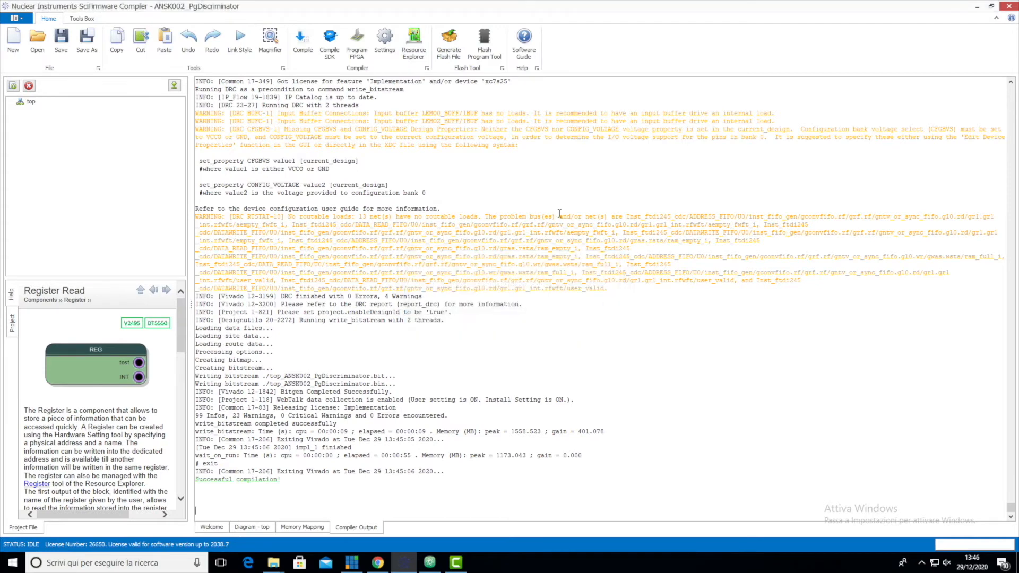
{"action": "left_click", "coordinate": [494, 53]}
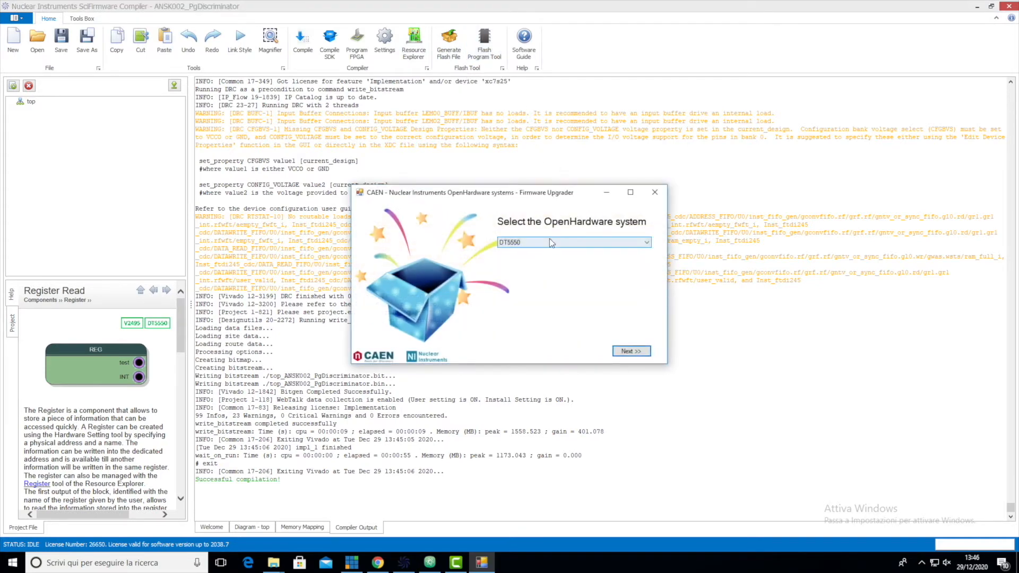
{"action": "left_click", "coordinate": [550, 240]}
{"action": "left_click", "coordinate": [529, 267]}
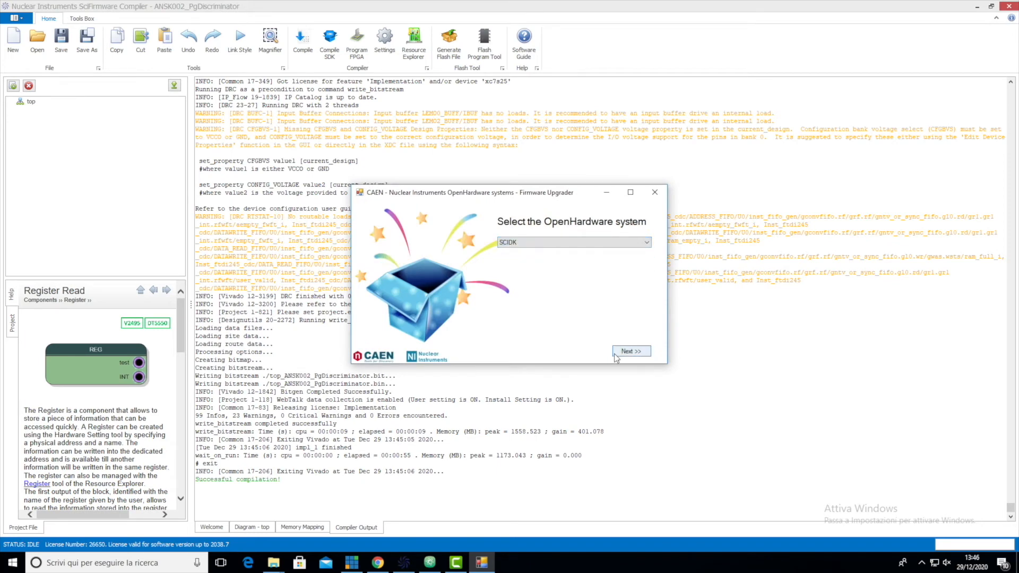
{"action": "left_click", "coordinate": [631, 352]}
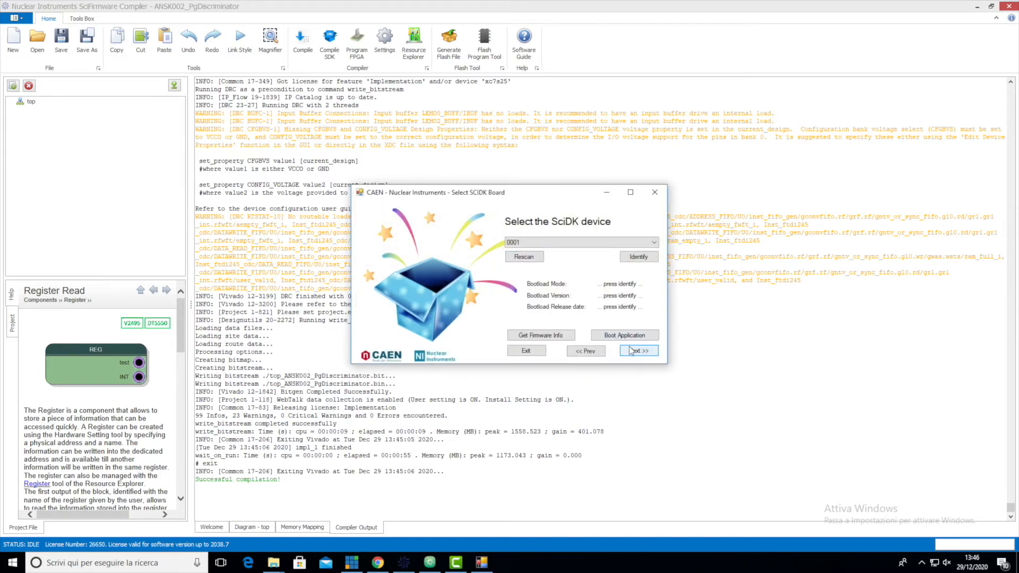
{"action": "left_click", "coordinate": [631, 352]}
{"action": "left_click", "coordinate": [635, 351]}
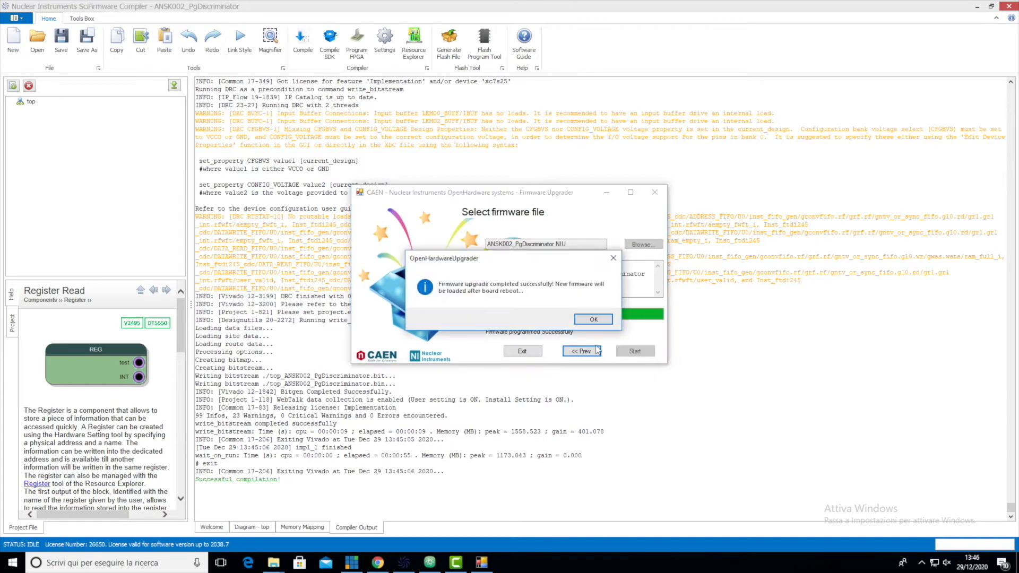
- Return to the device selection, boot the application on the SCIDK board and close the firmware upgrader
{"action": "left_click", "coordinate": [607, 320]}
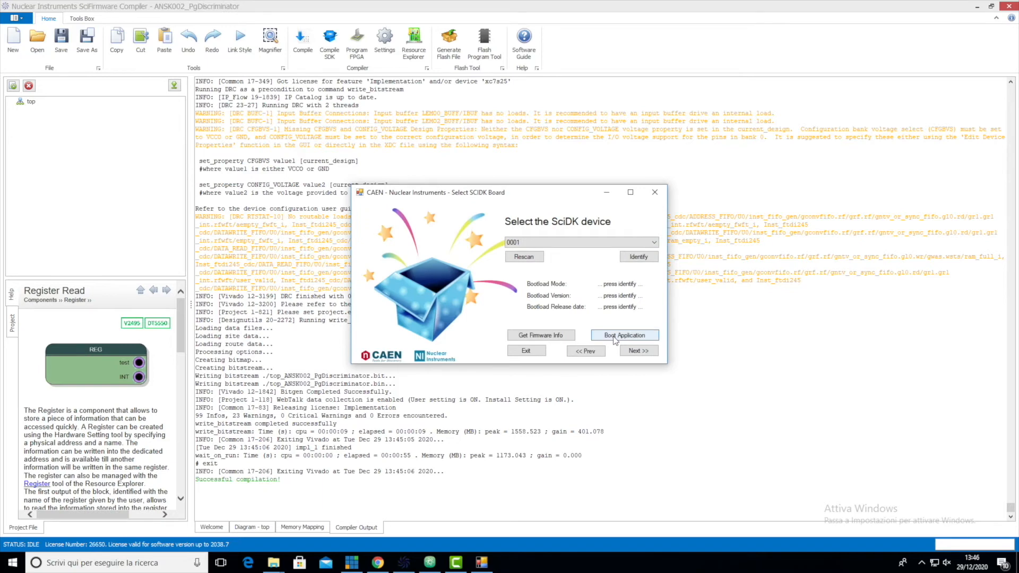
{"action": "left_click", "coordinate": [614, 336]}
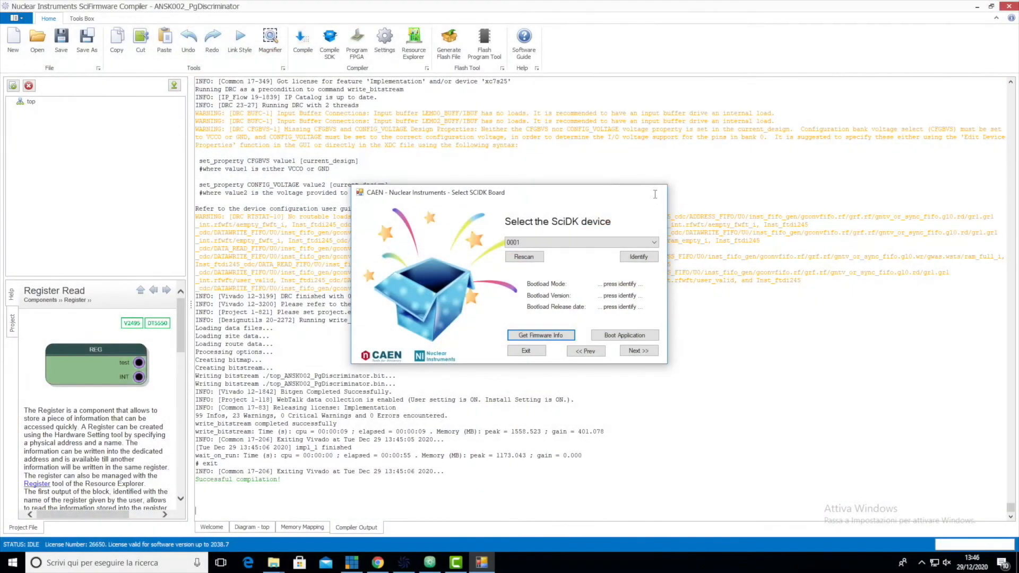
{"action": "left_click", "coordinate": [655, 194]}
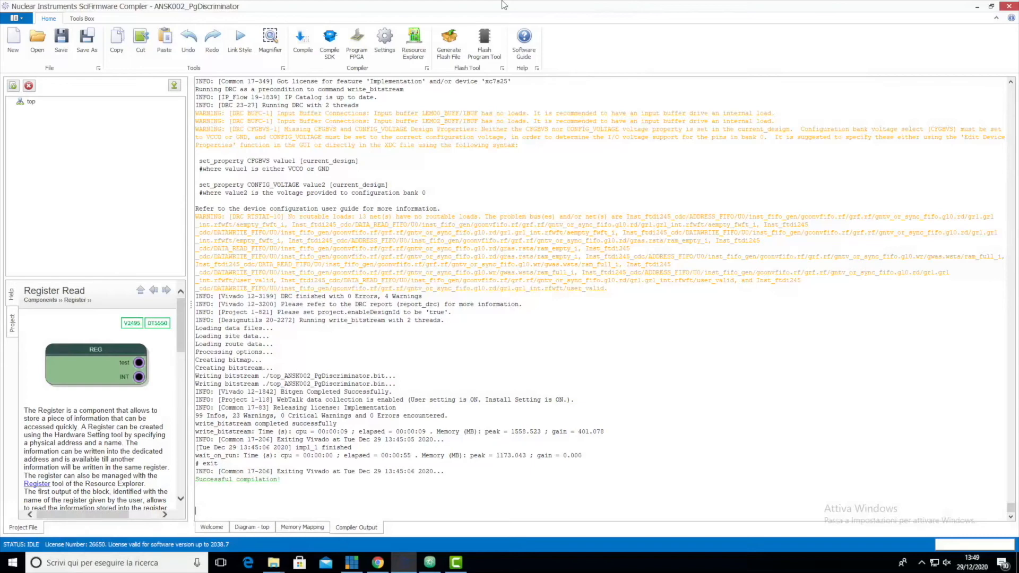
- Connect Resource Explorer to the SCIDK board over USB and expand its list of registers
{"action": "left_click", "coordinate": [414, 52]}
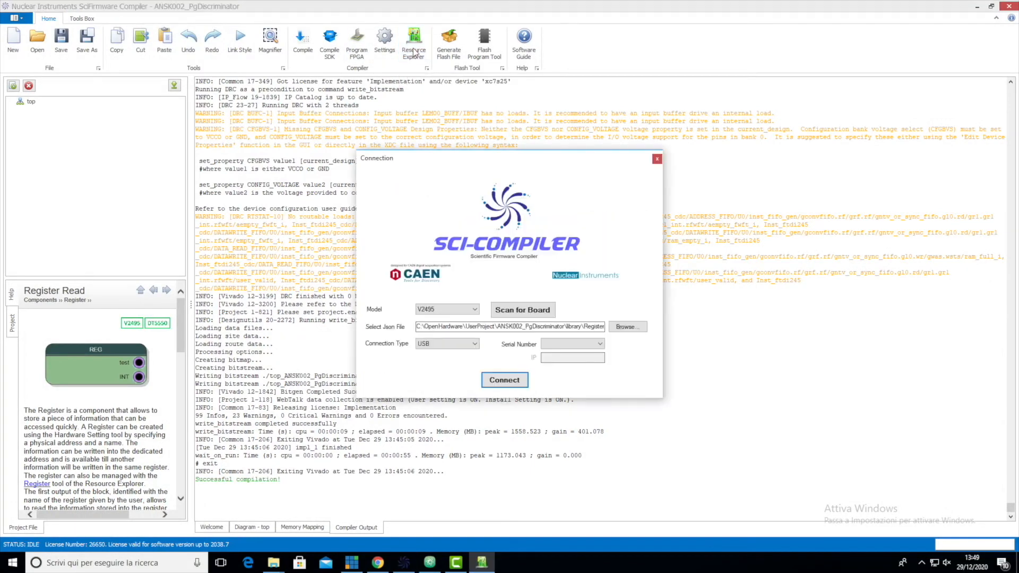
{"action": "left_click", "coordinate": [424, 309]}
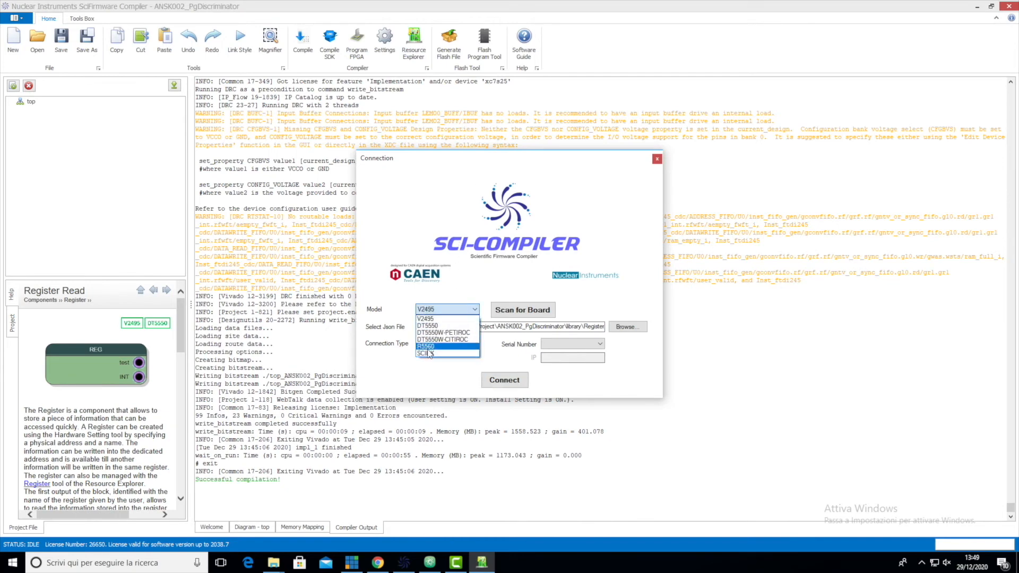
{"action": "left_click", "coordinate": [427, 353]}
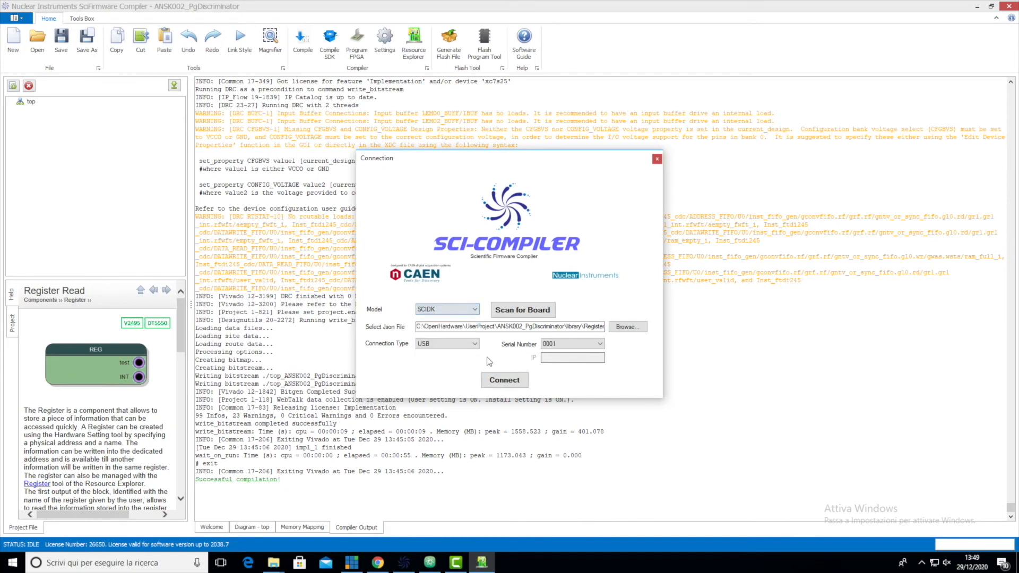
{"action": "left_click", "coordinate": [504, 380]}
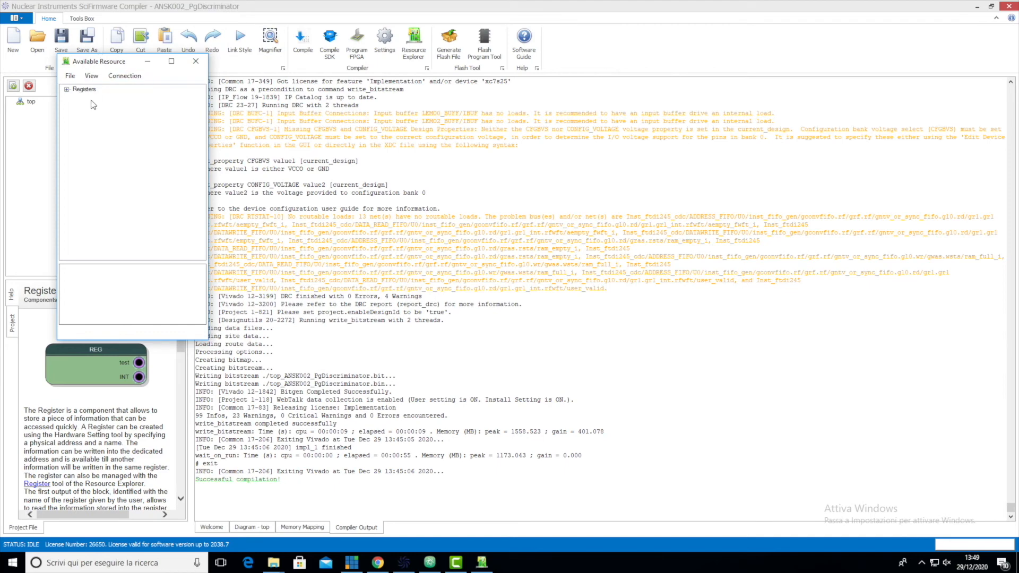
{"action": "left_click", "coordinate": [67, 89]}
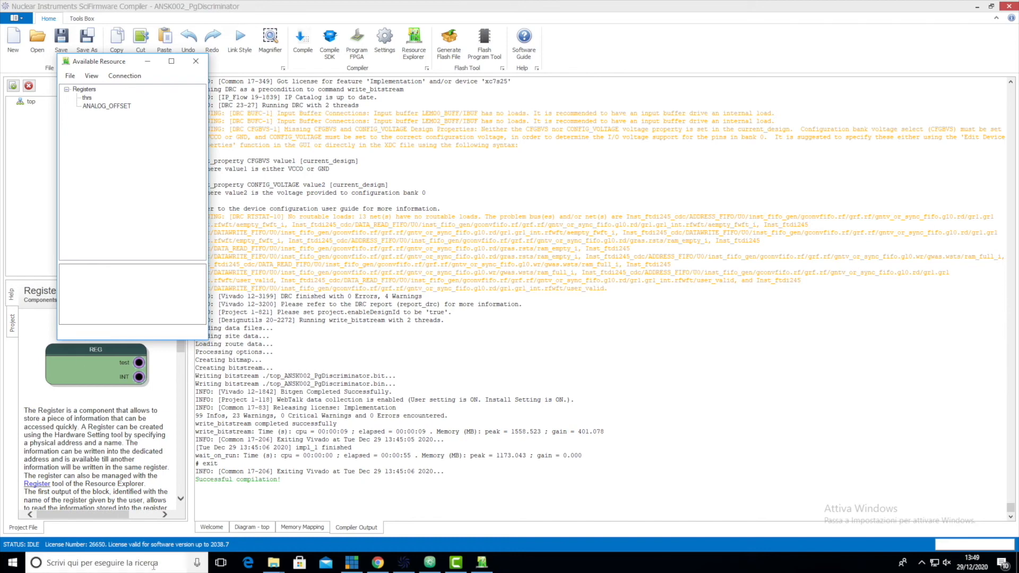
- Show the top diagram and write the value 3000 in Unsigned format to the thrs register through Resource Explorer
{"action": "left_click", "coordinate": [245, 528]}
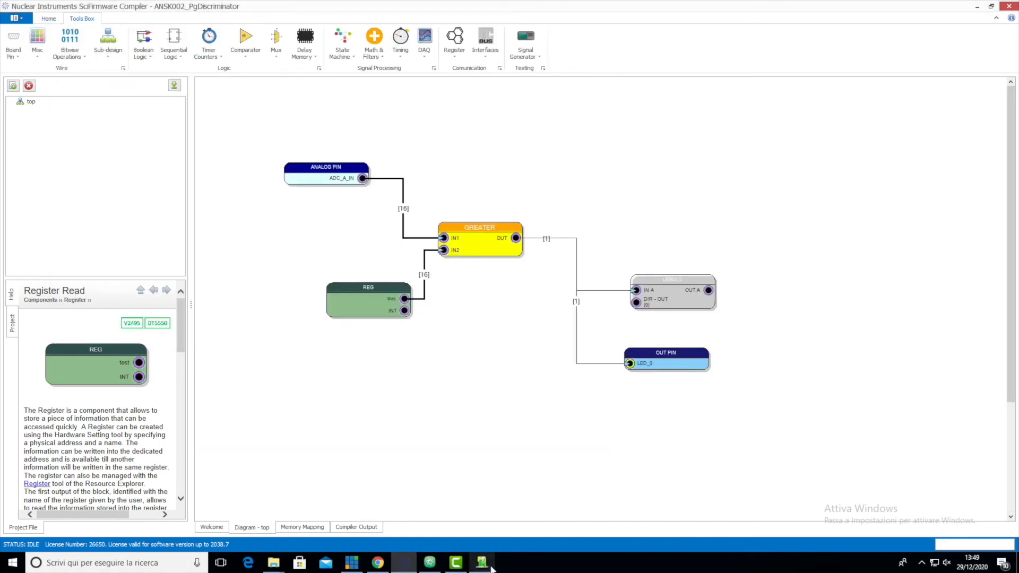
{"action": "left_click", "coordinate": [482, 562]}
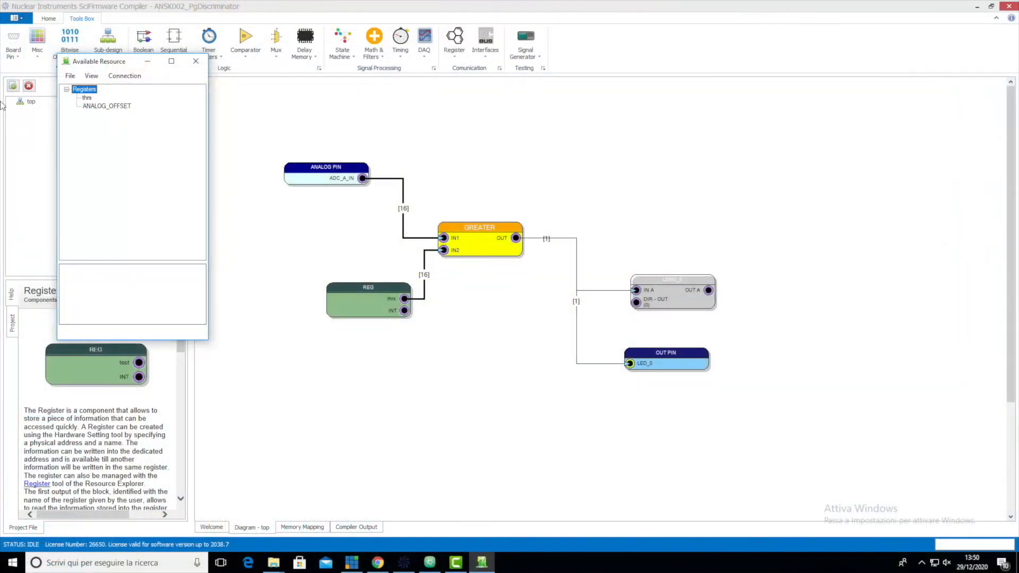
{"action": "right_click", "coordinate": [87, 98]}
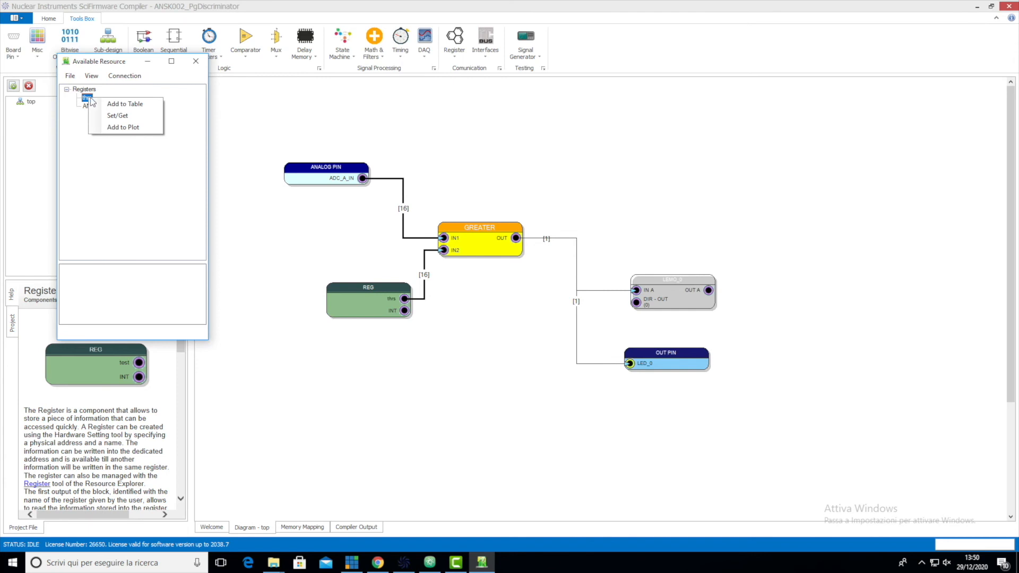
{"action": "left_click", "coordinate": [129, 117]}
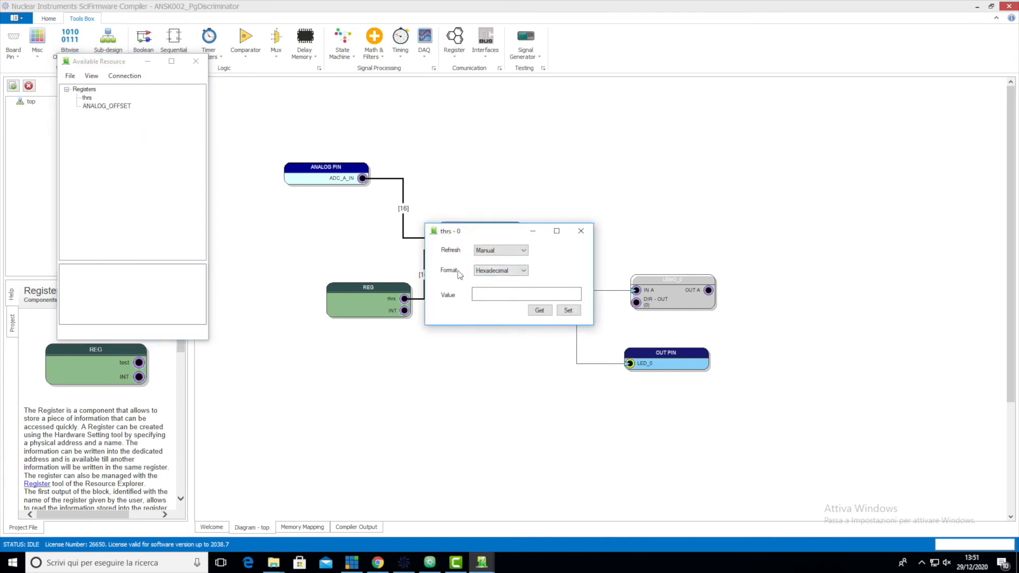
{"action": "left_click", "coordinate": [499, 271]}
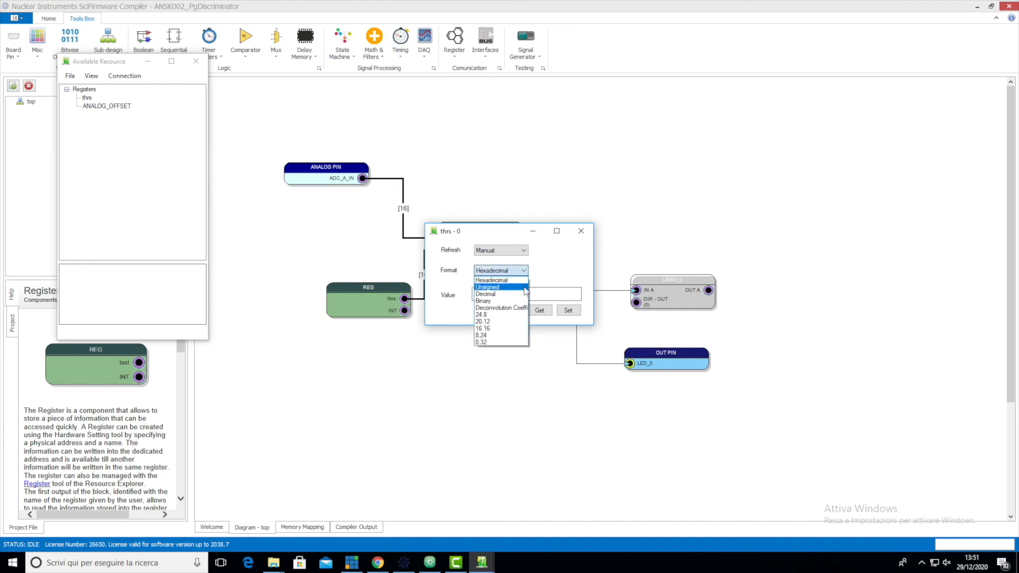
{"action": "left_click", "coordinate": [511, 289]}
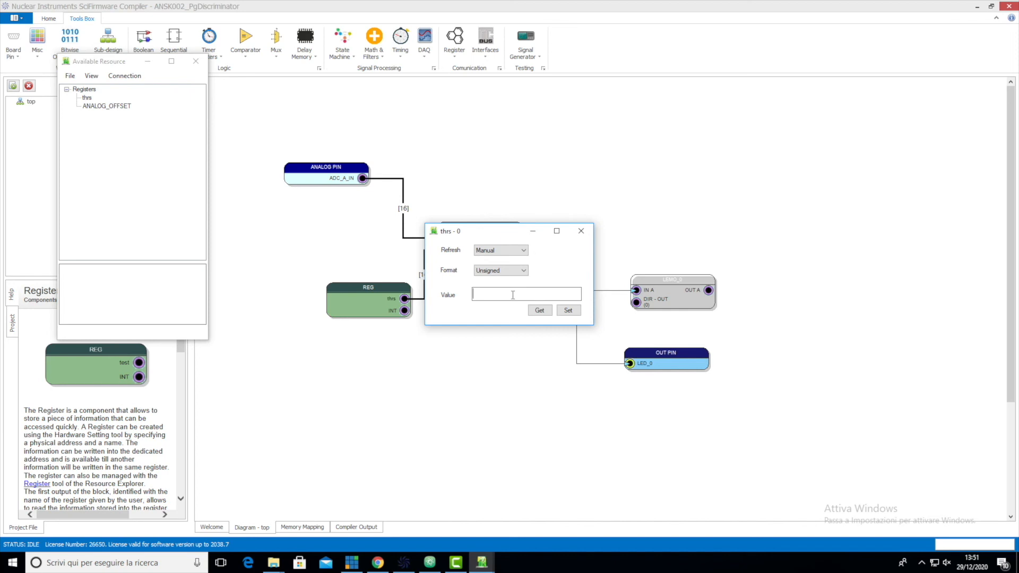
{"action": "type", "text": "3000"}
{"action": "left_click", "coordinate": [572, 313]}
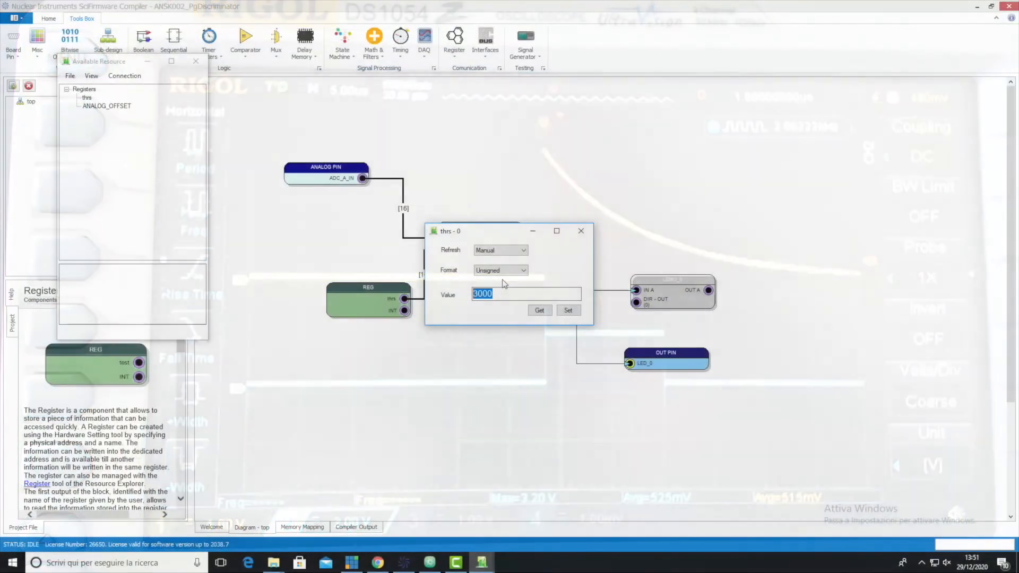
- Enter a new threshold value beginning with 2 for the thrs register
{"action": "type", "text": "2"}
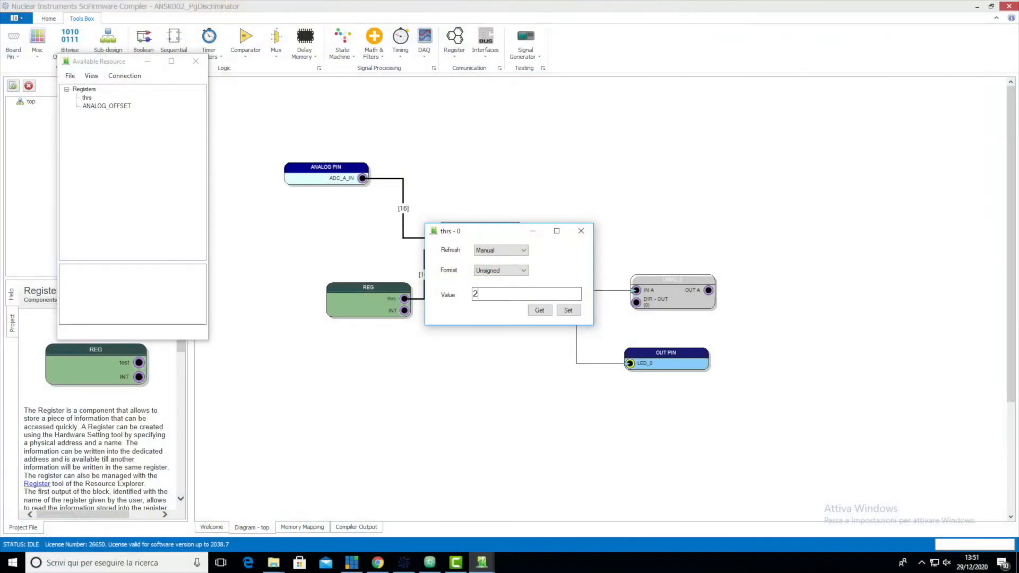